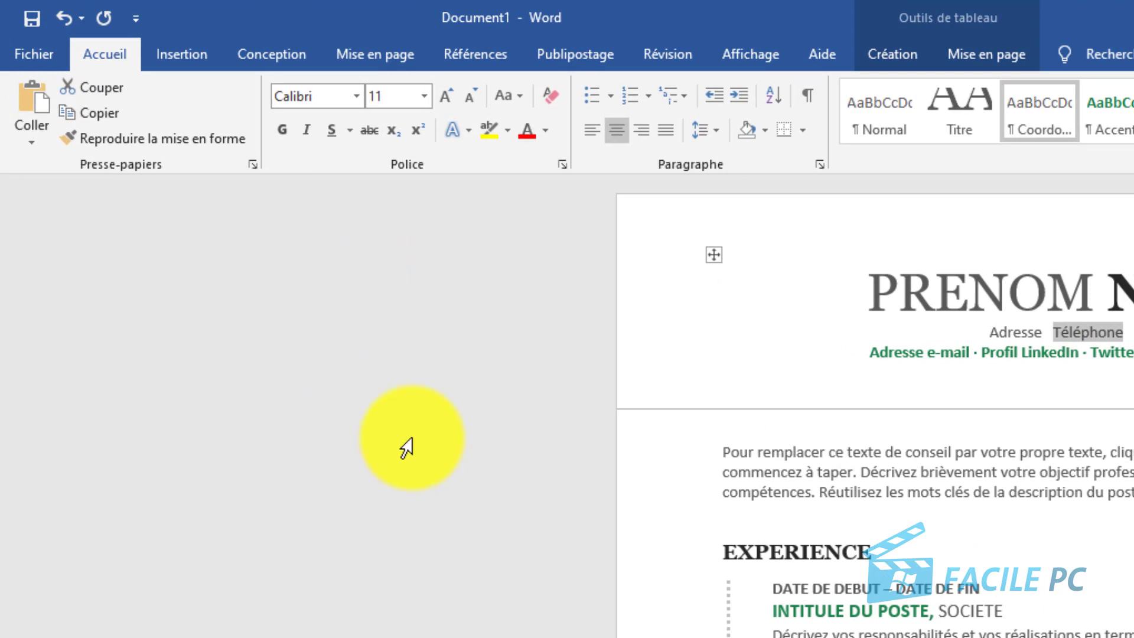
Save the résumé in the Bureau folder as a PDF named "mon doc"
left_click(30, 52)
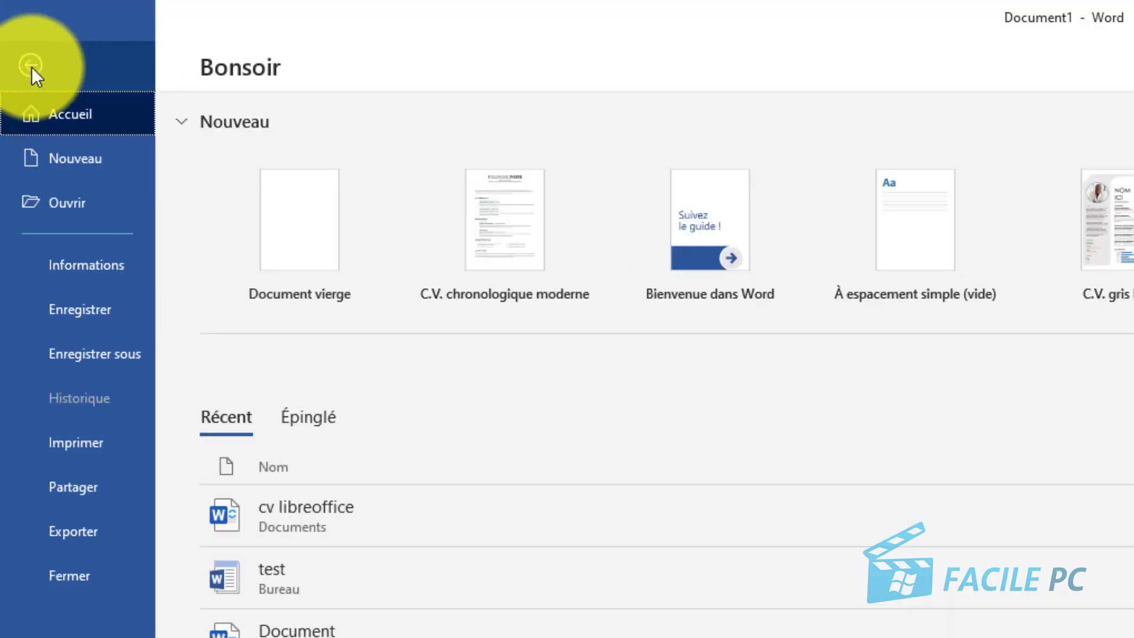
left_click(89, 354)
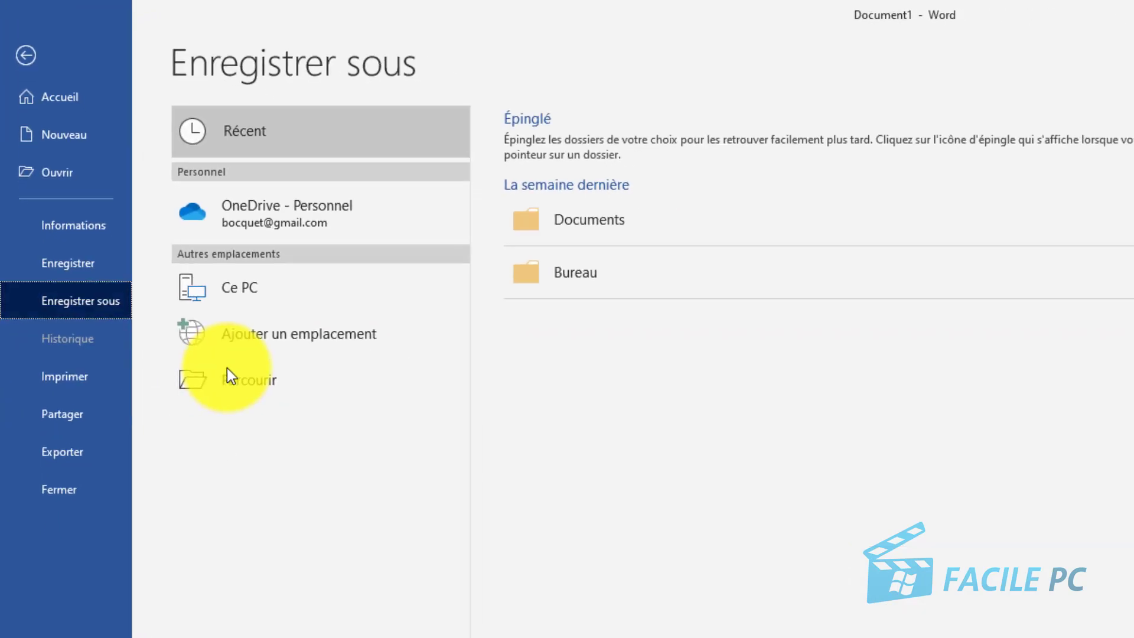
left_click(230, 384)
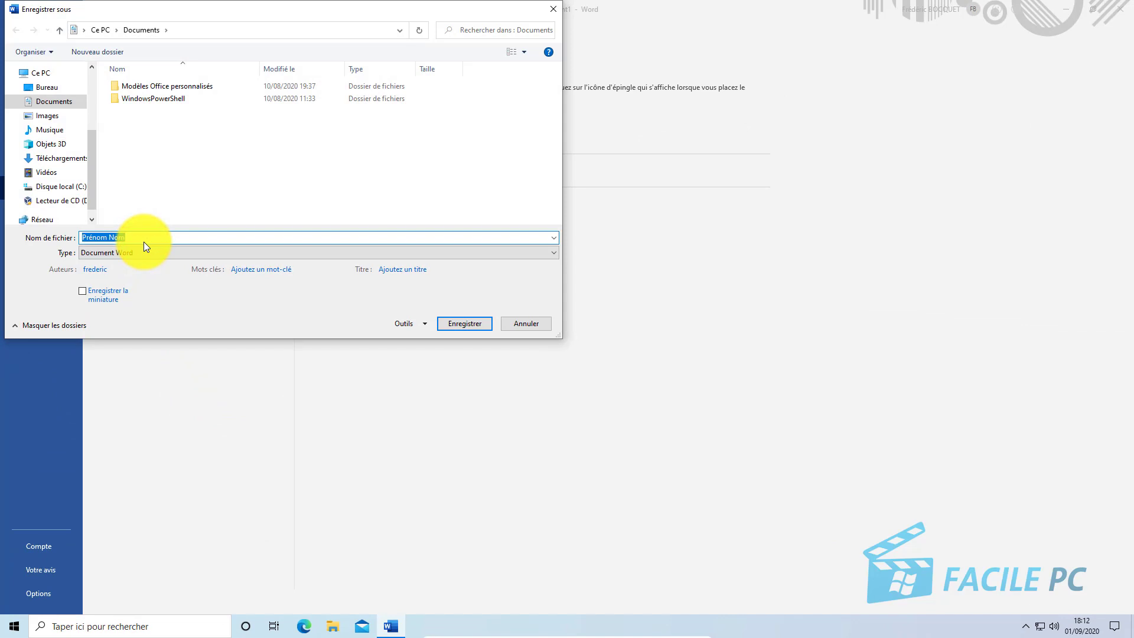
left_click(35, 90)
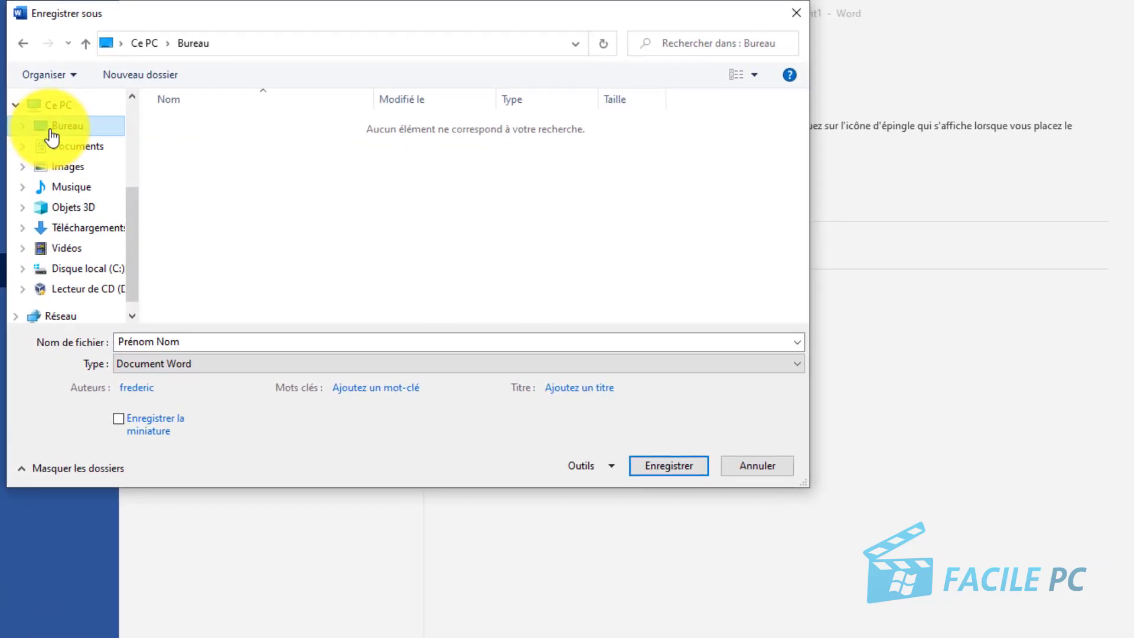
left_click(221, 342)
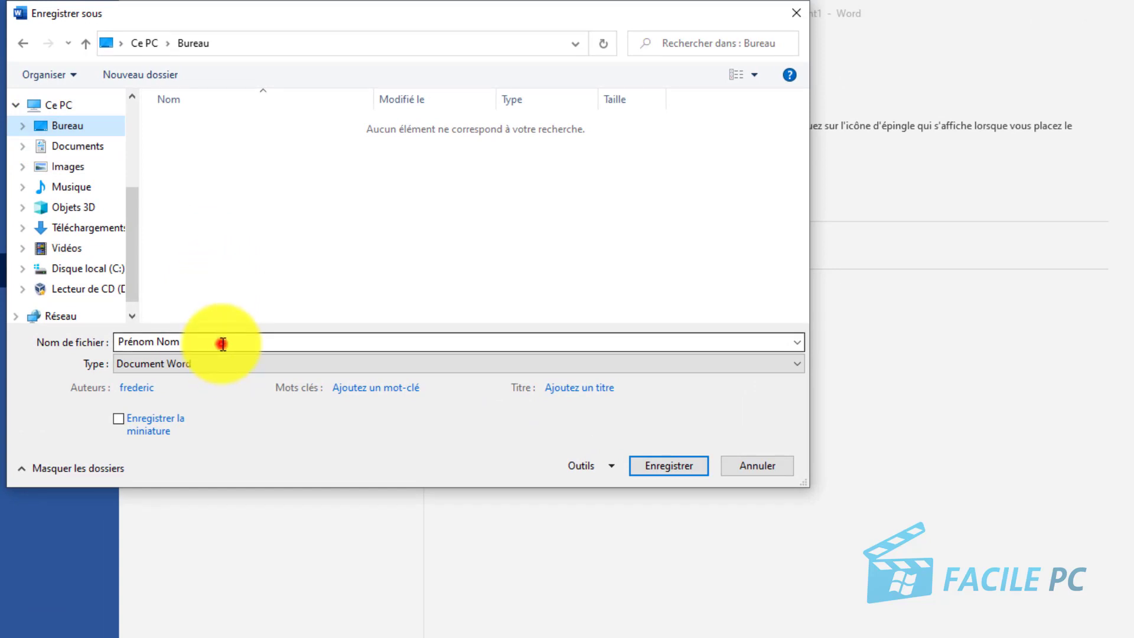
type("mo")
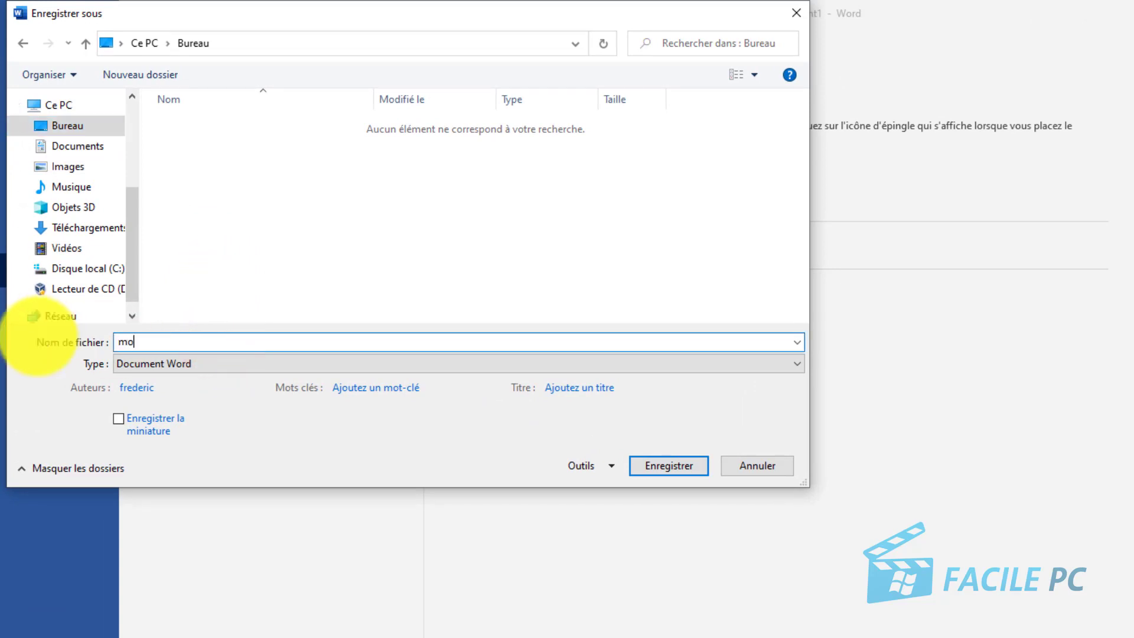
type("n doc")
left_click(211, 361)
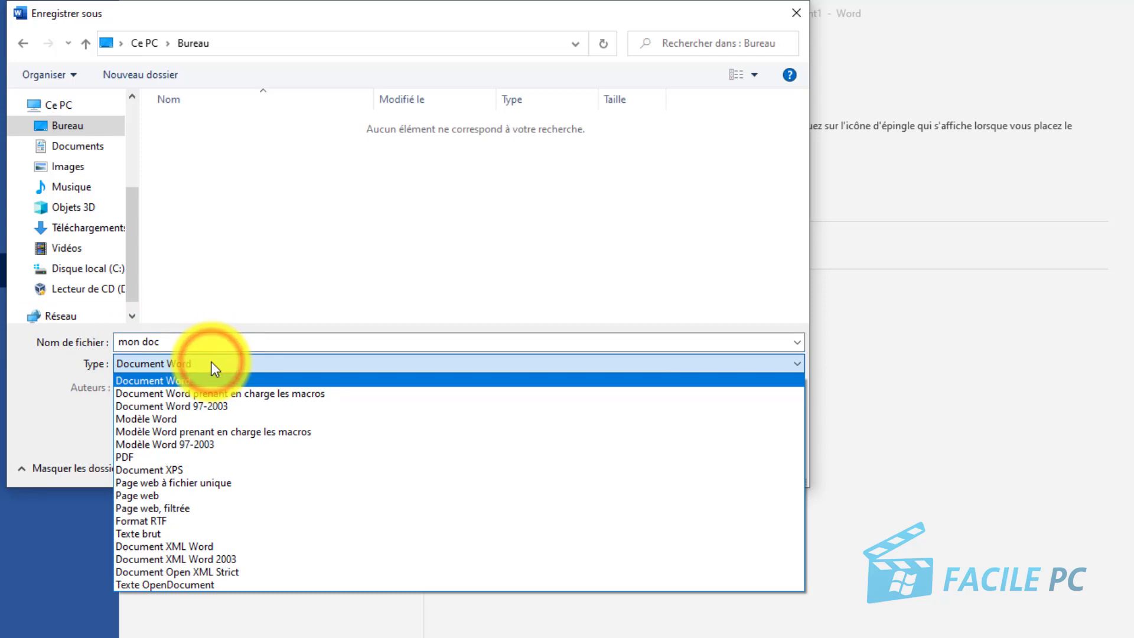
left_click(204, 456)
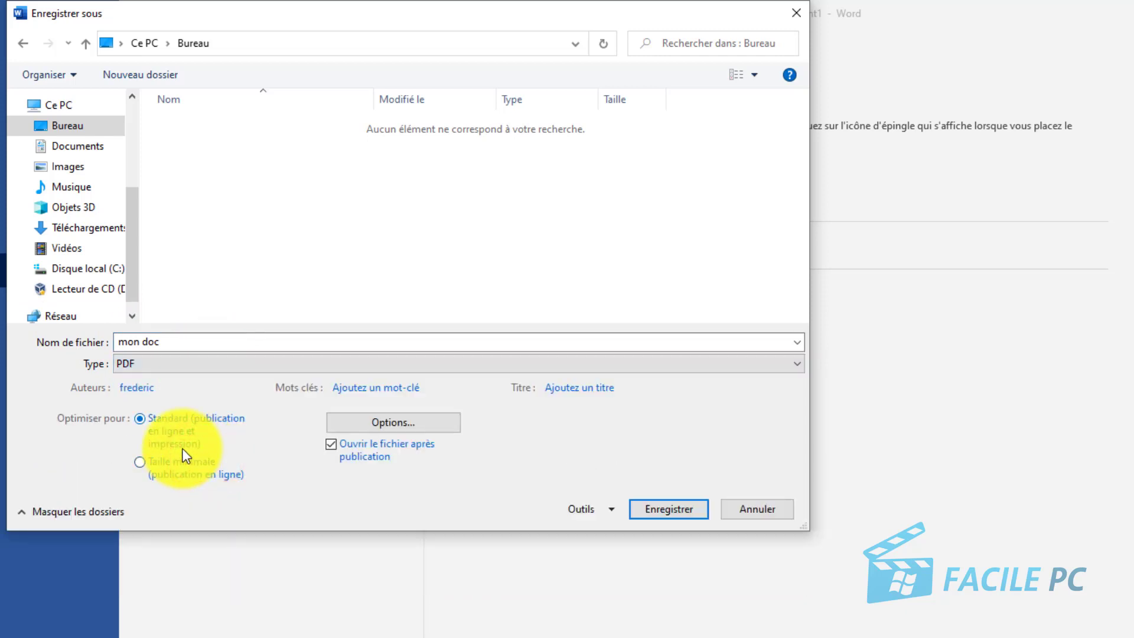
left_click(640, 510)
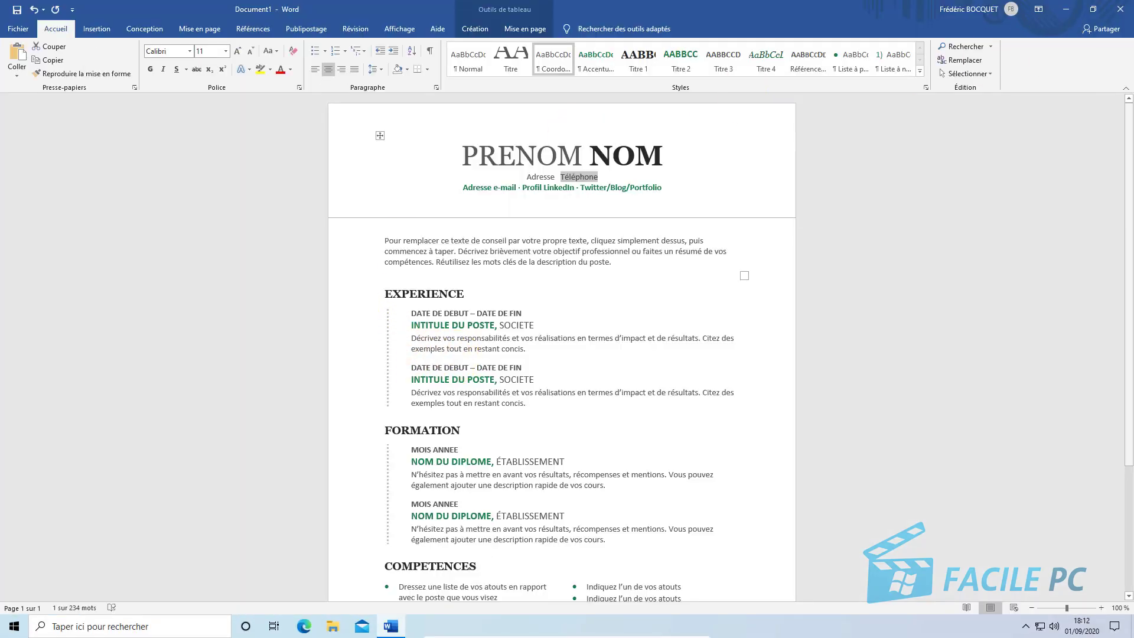
Open the "mon doc" PDF from the desktop in Microsoft Edge, look through the exported page and close it
left_click(1060, 6)
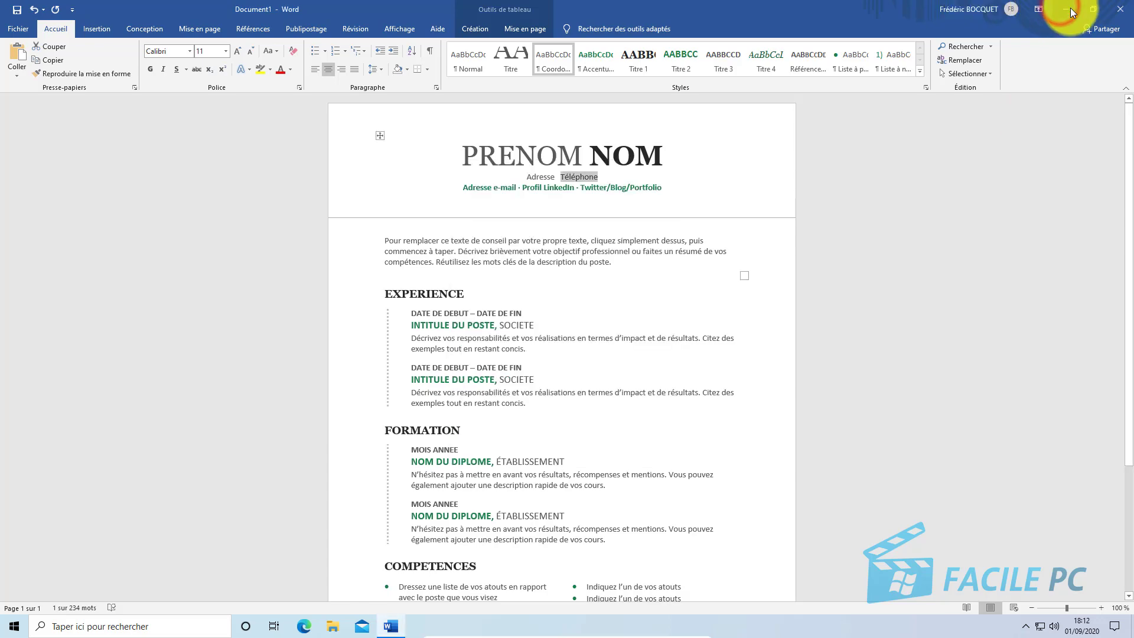
left_click(1070, 9)
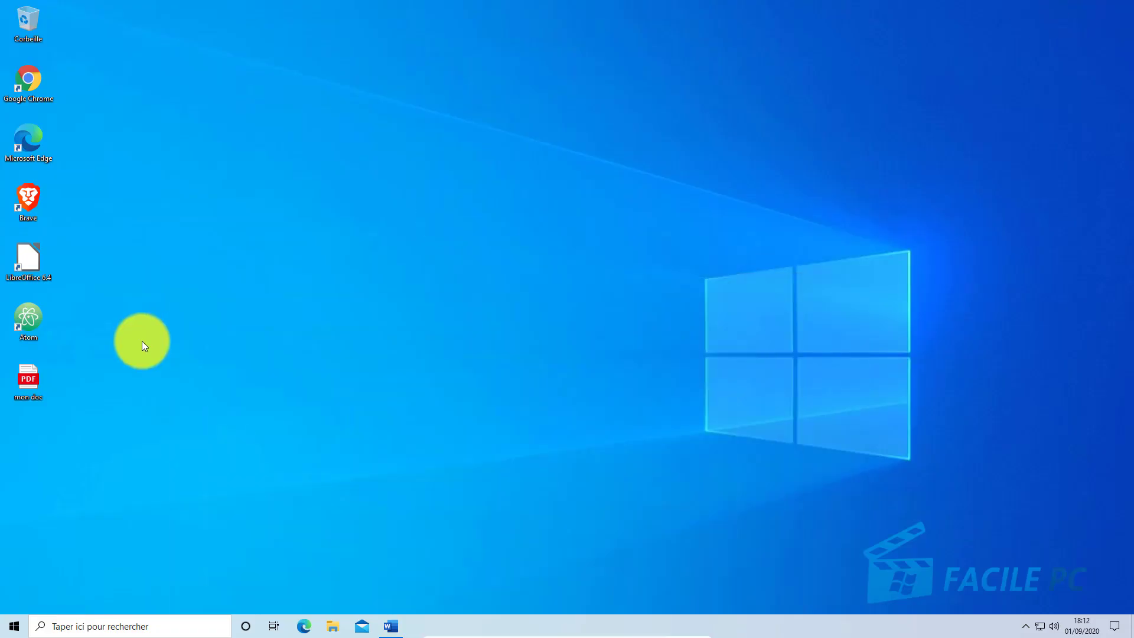
double_click(25, 382)
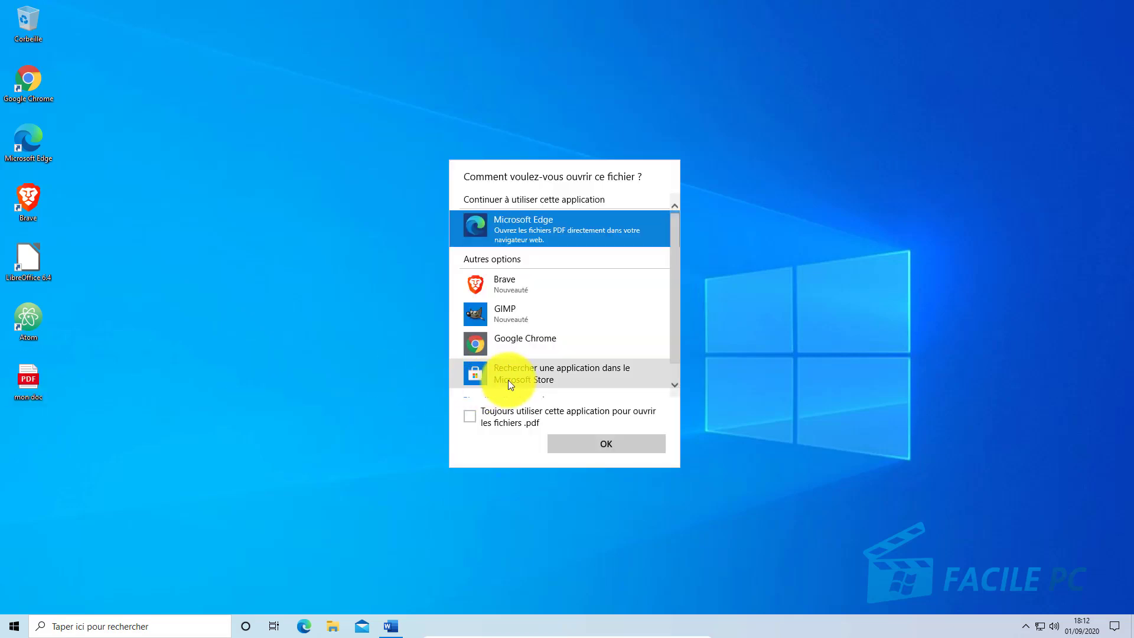
left_click(608, 441)
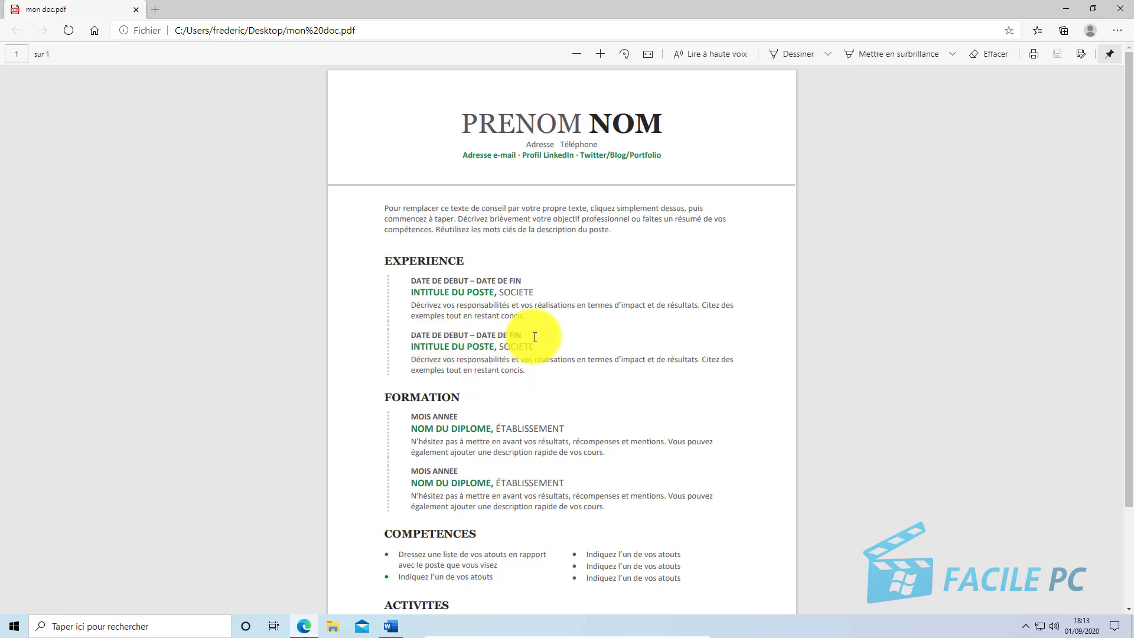
scroll(534, 337, "down", 2)
scroll(535, 336, "up", 2)
scroll(535, 337, "down", 2)
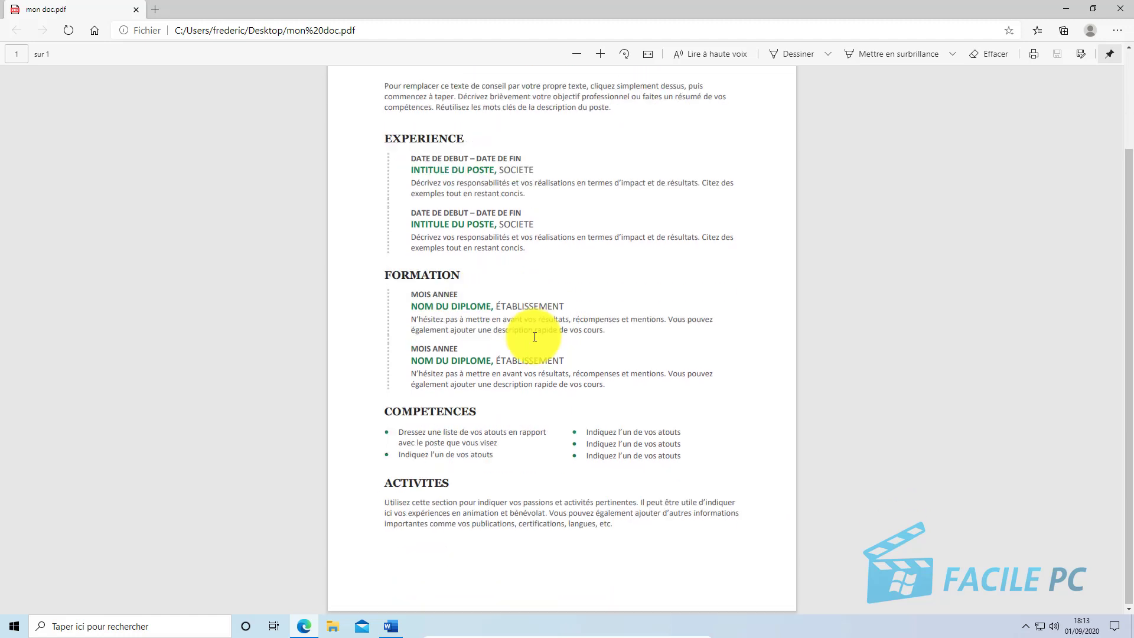
scroll(534, 337, "up", 2)
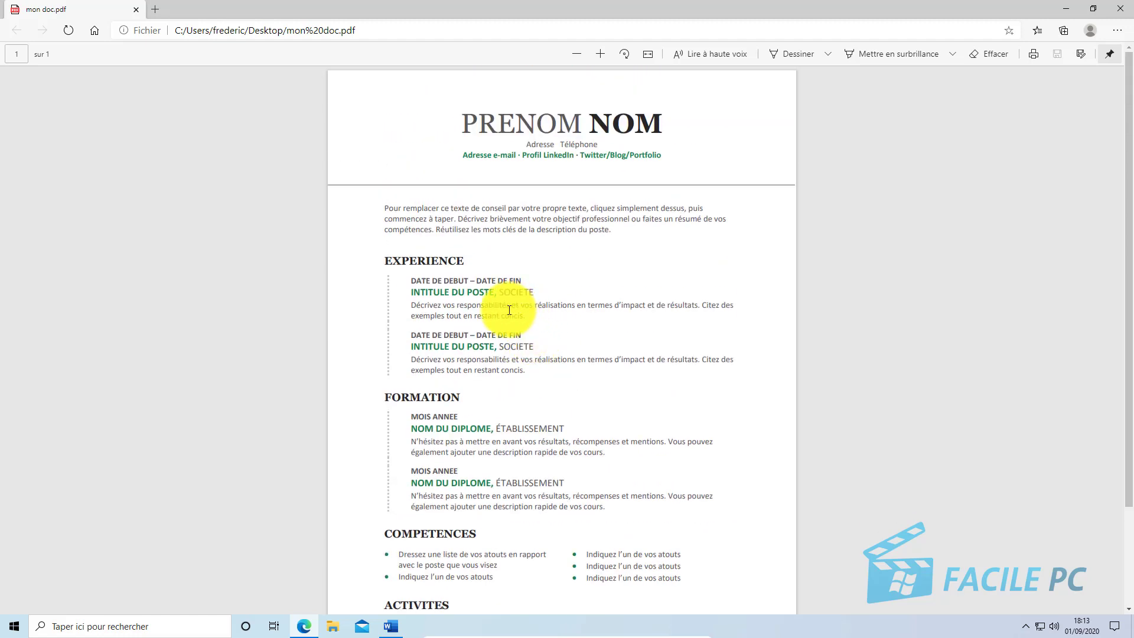
left_click(1120, 8)
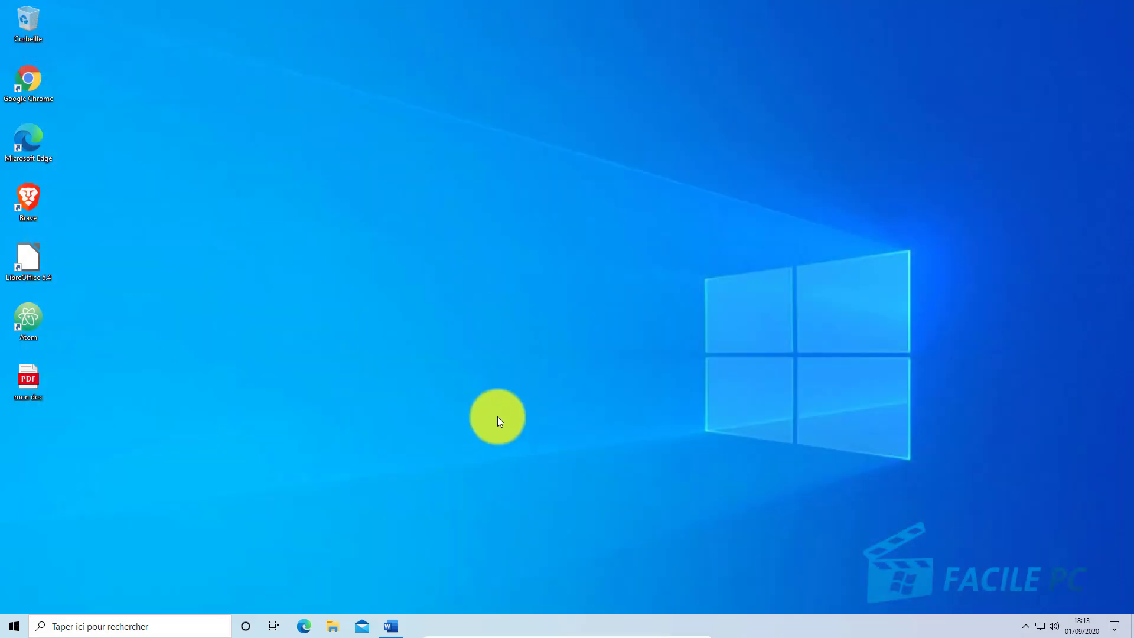
Switch back to Word and set the line spacing of the introductory paragraph to 1,15
left_click(392, 627)
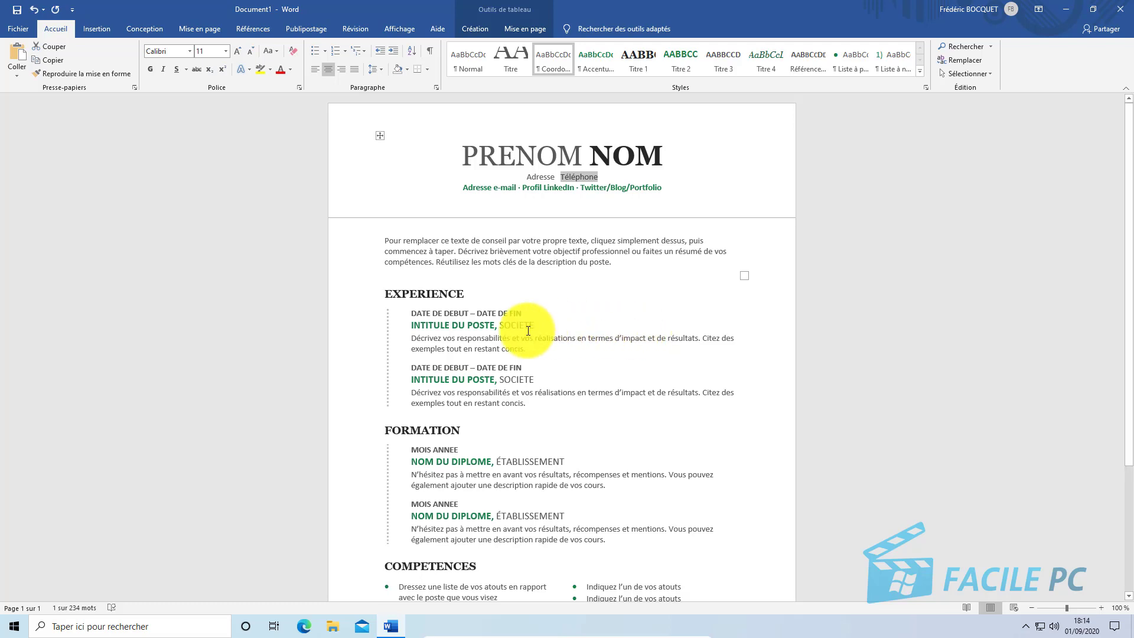
left_click(390, 243)
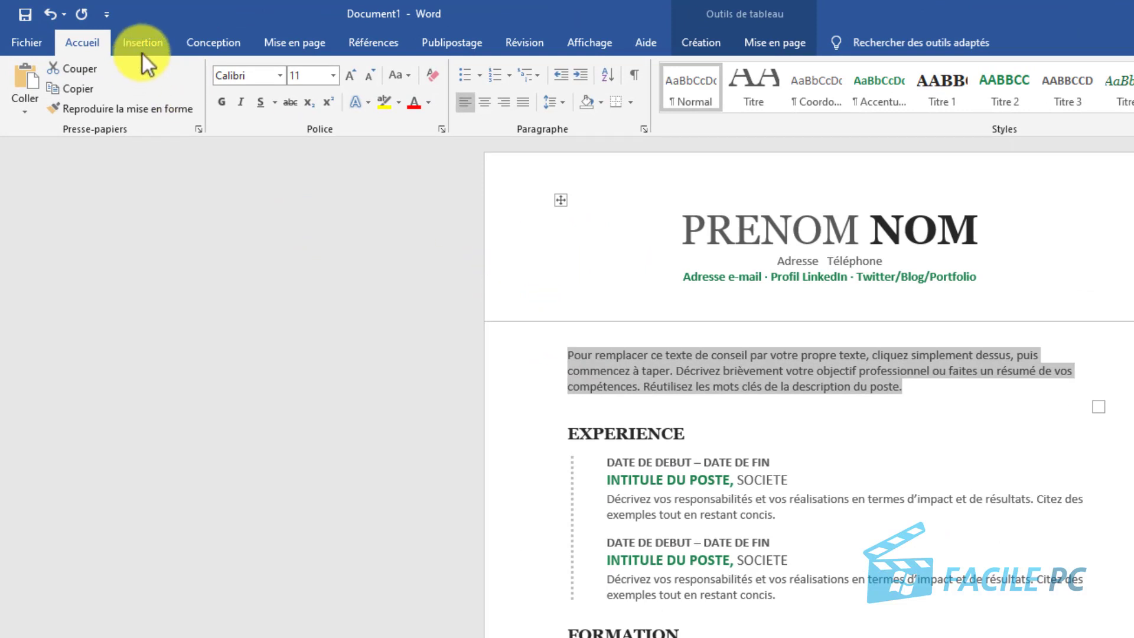
left_click(561, 105)
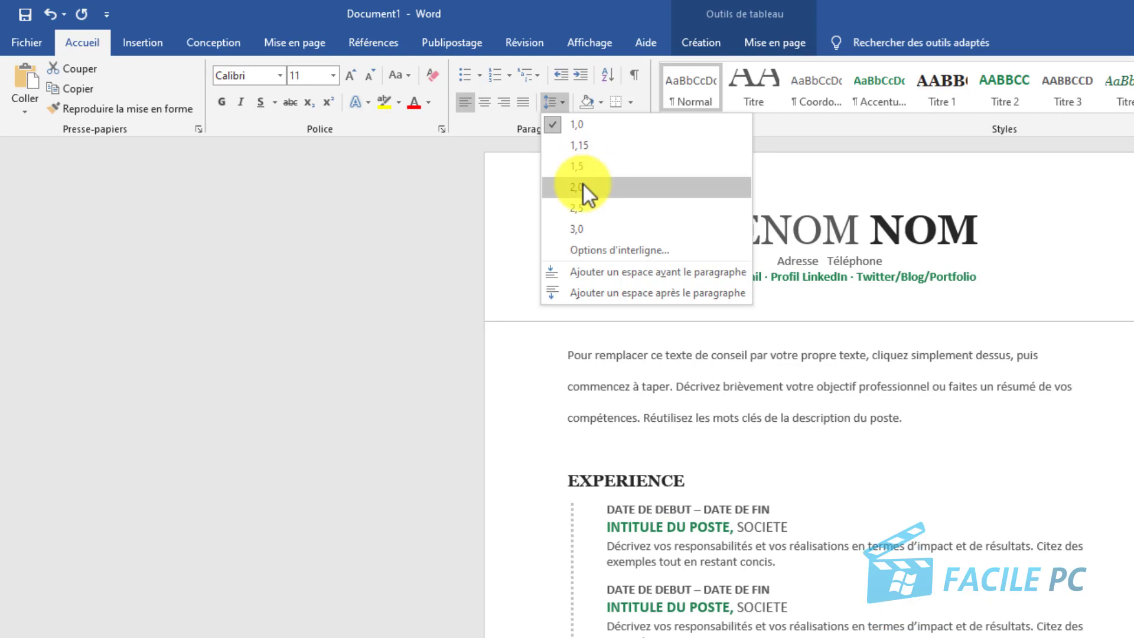
left_click(584, 146)
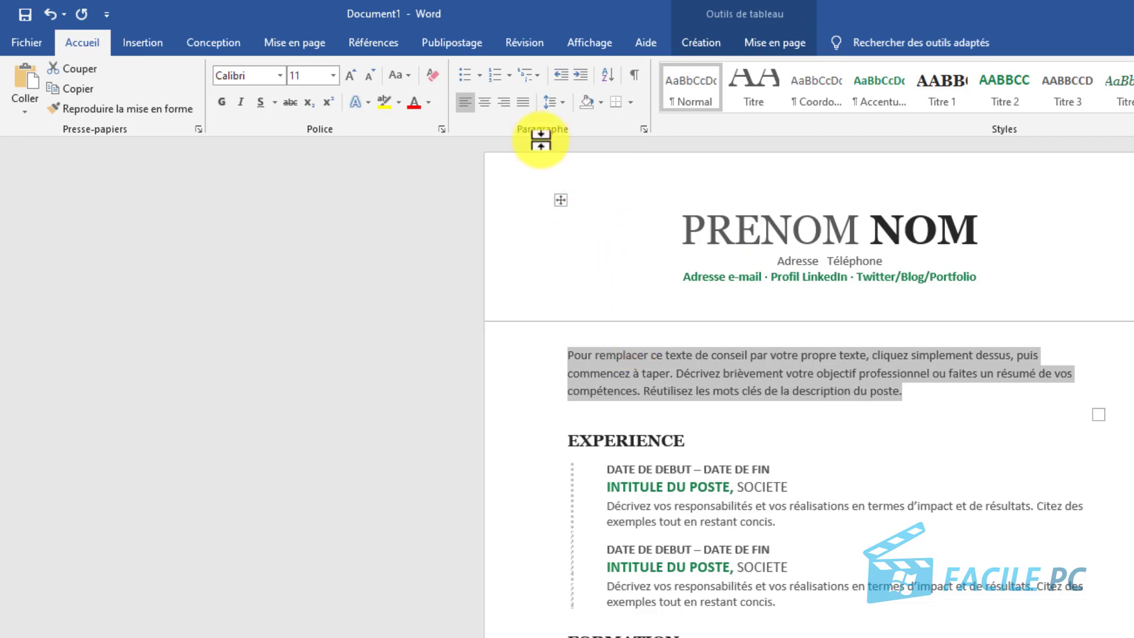
Add a space before and a space after the introductory paragraph
left_click(562, 102)
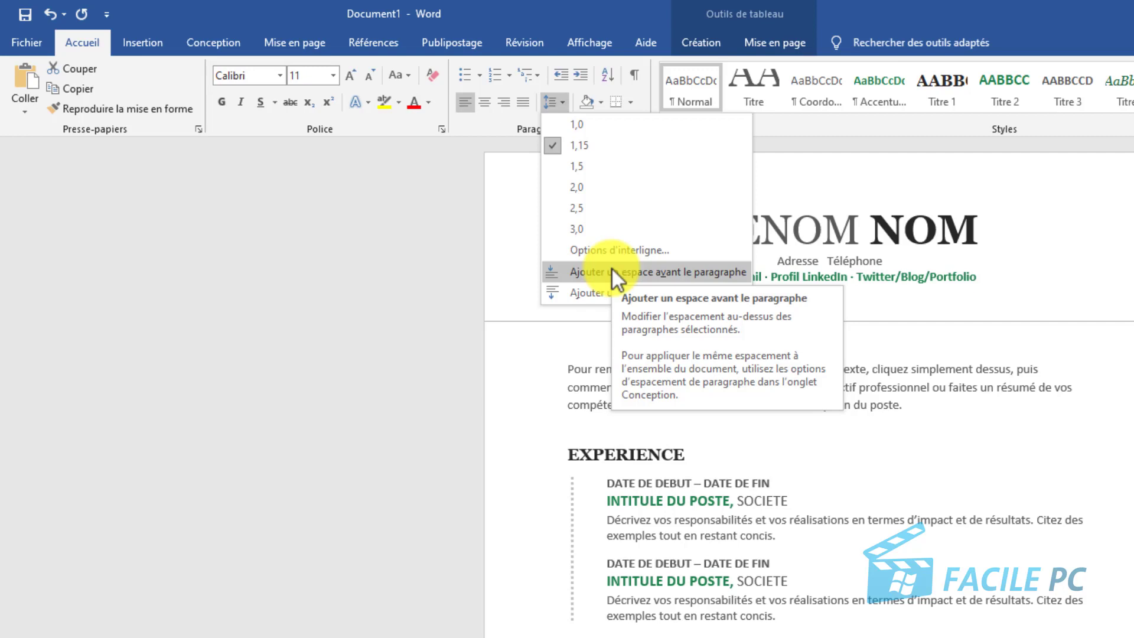
left_click(612, 269)
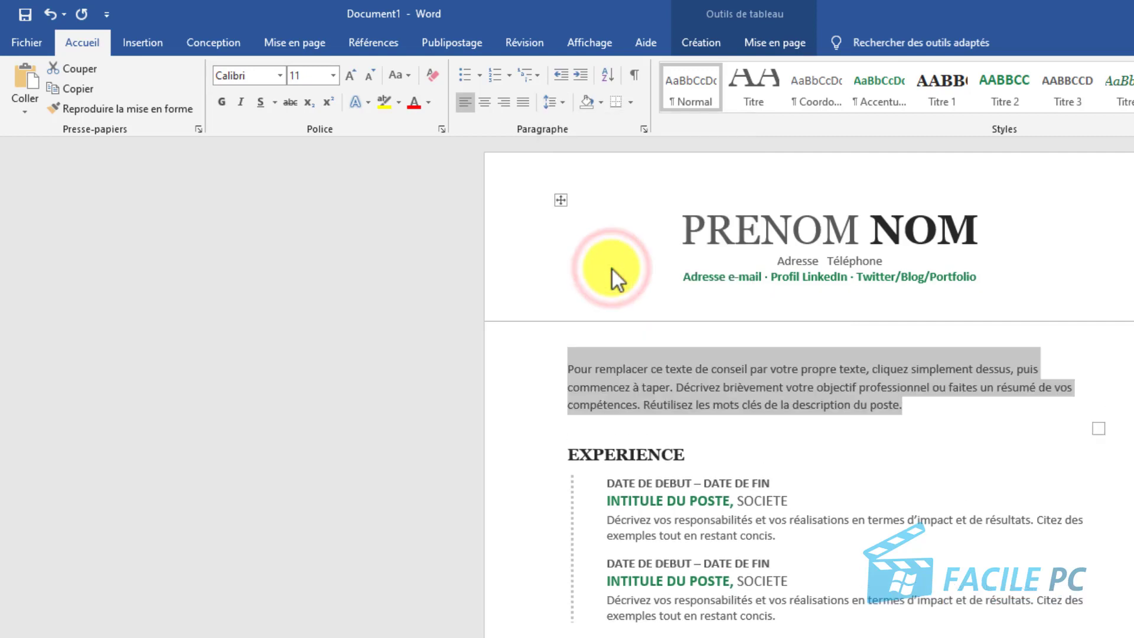
left_click(561, 104)
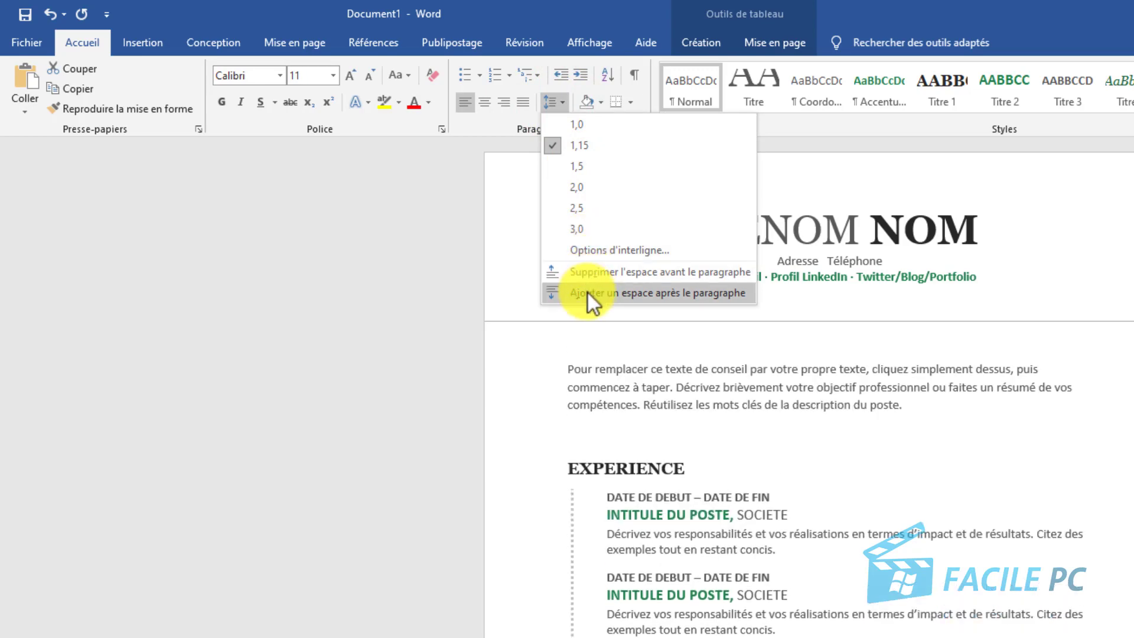
left_click(587, 293)
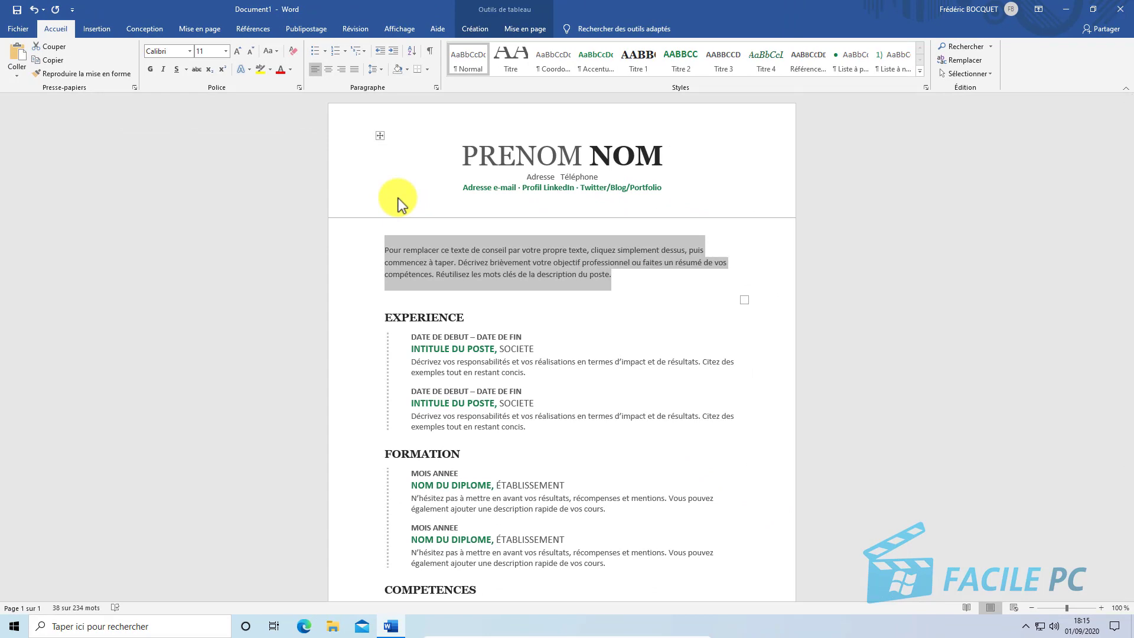
left_click(381, 69)
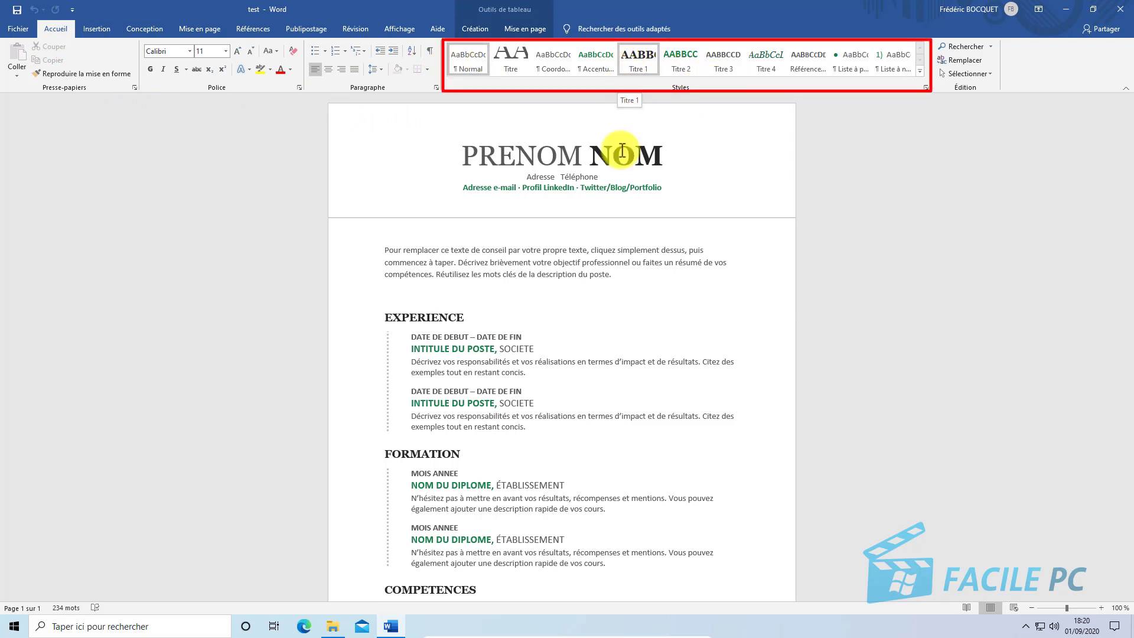
Apply the Titre 2 style to the PRENOM NOM line at the head of the résumé
left_click_drag(668, 157, 508, 155)
left_click(511, 58)
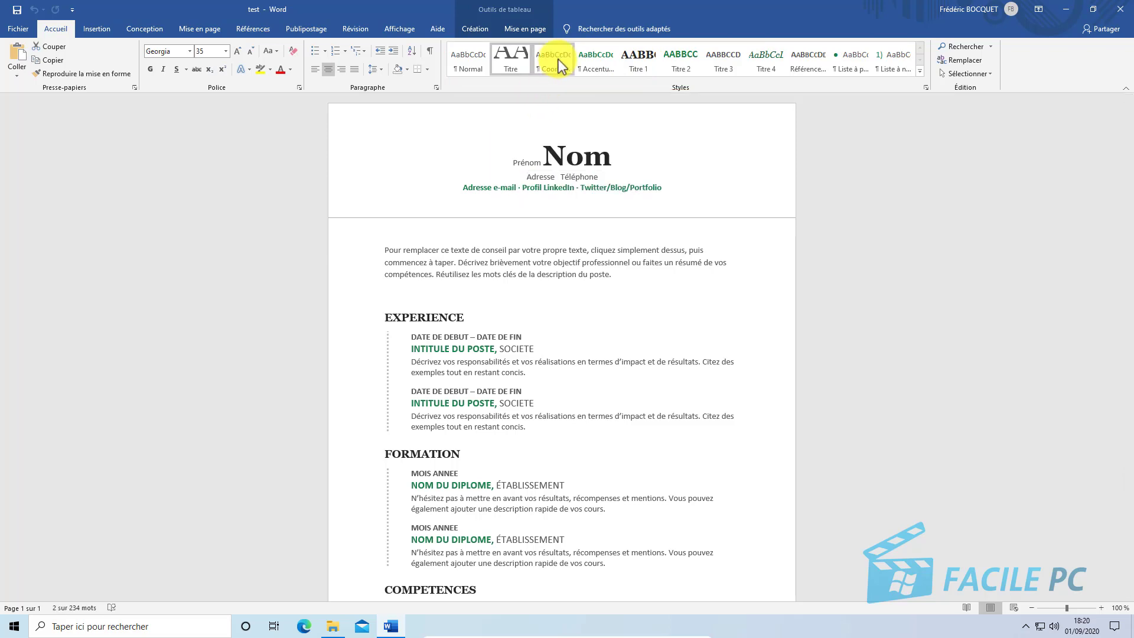
left_click(692, 58)
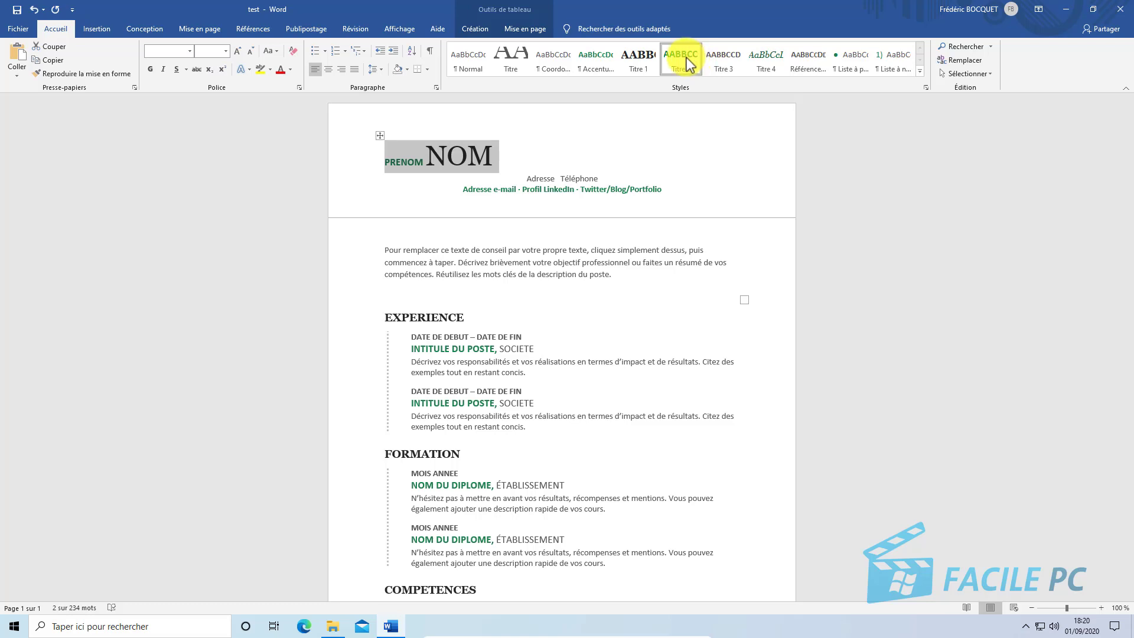
Modify the Titre 2 style so that its font colour is the standard blue
right_click(687, 59)
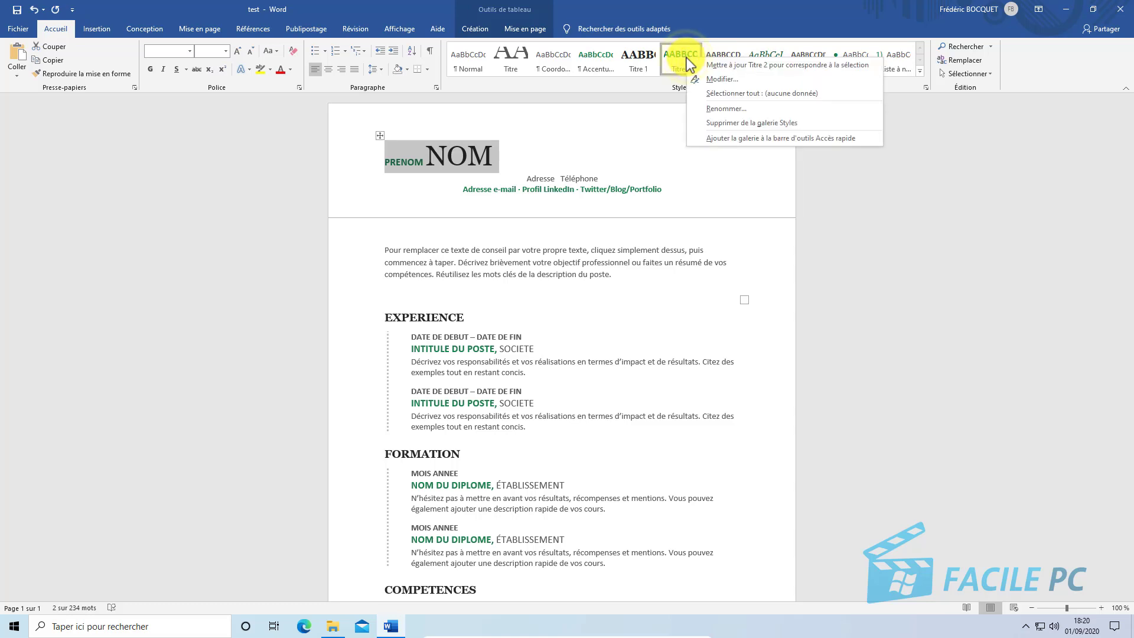
left_click(714, 78)
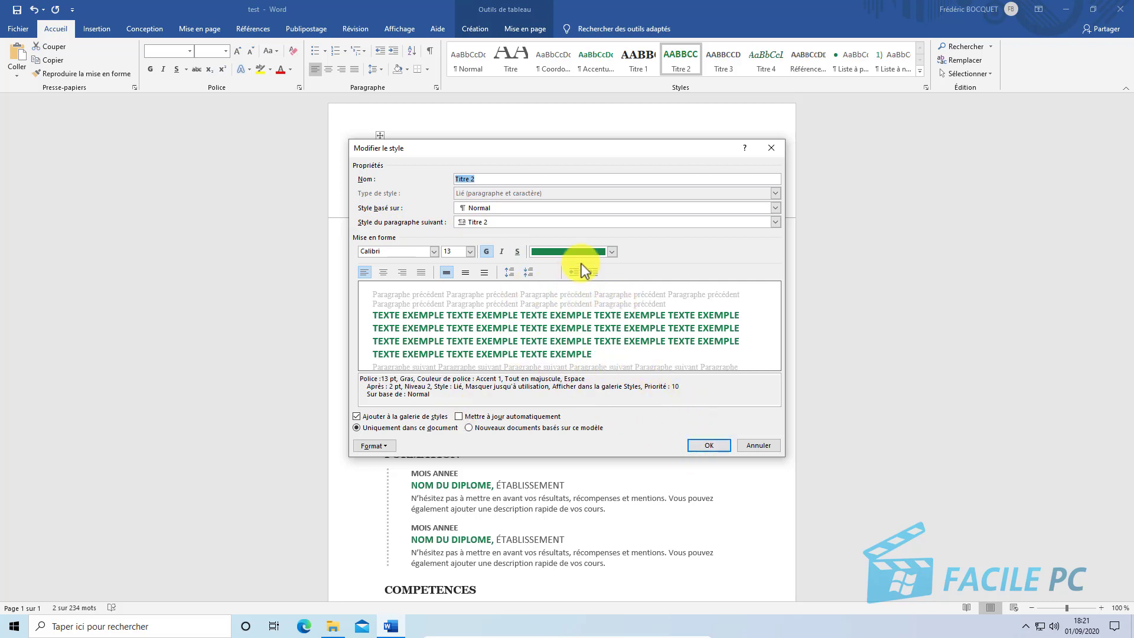
left_click(613, 251)
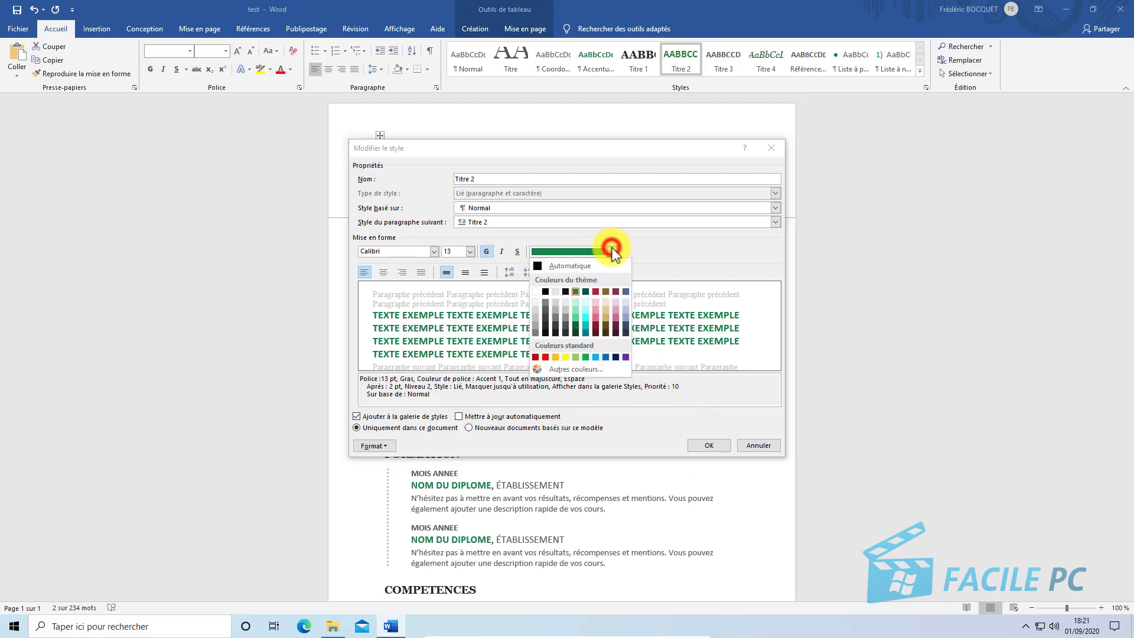
left_click(606, 356)
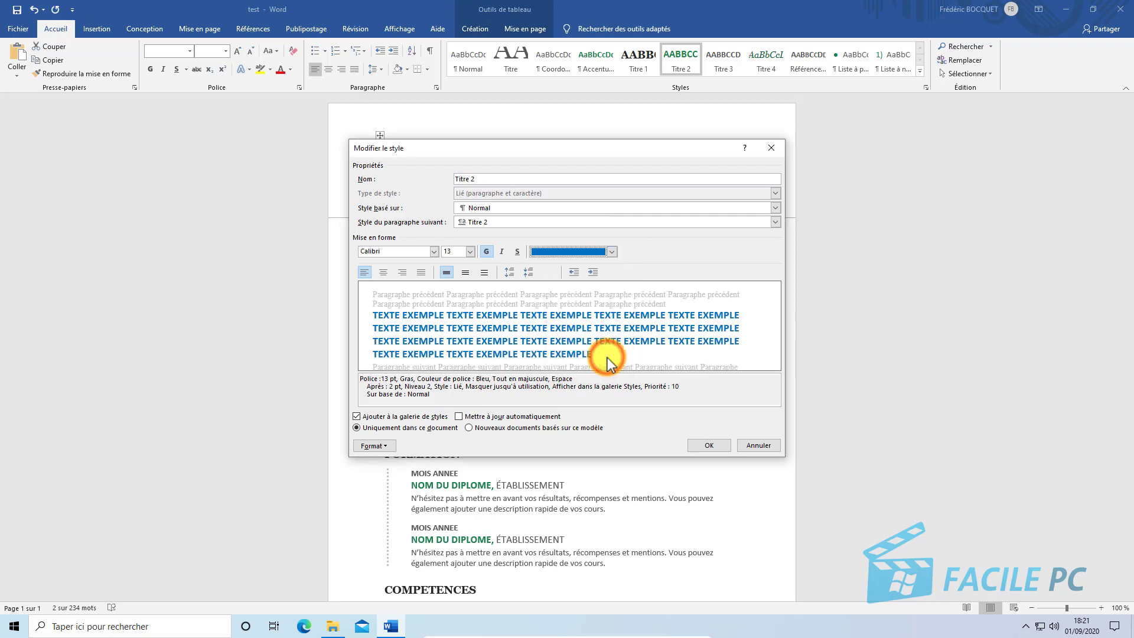
left_click(710, 448)
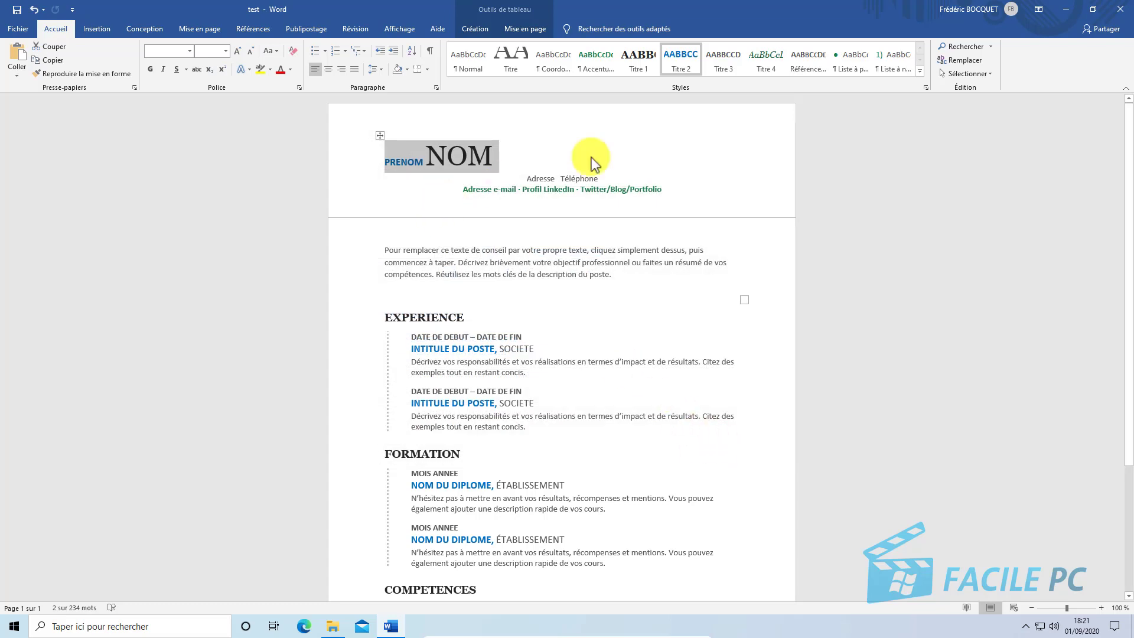
Create a new style named "mon style perso" from the selected PRENOM NOM line and open its full formatting settings
left_click(920, 71)
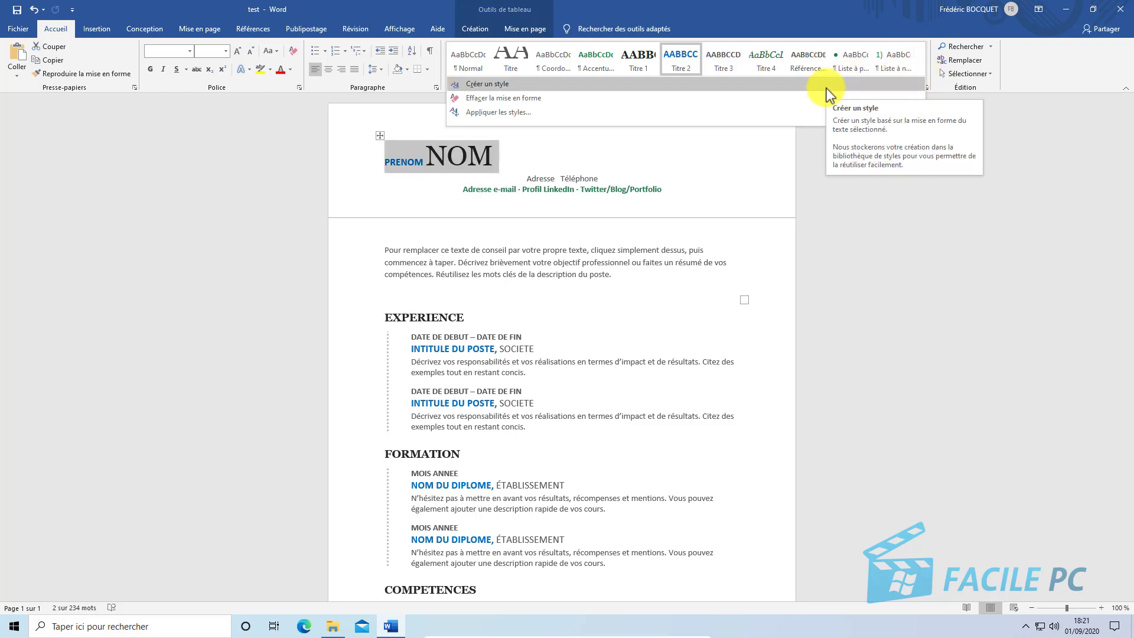
left_click(827, 88)
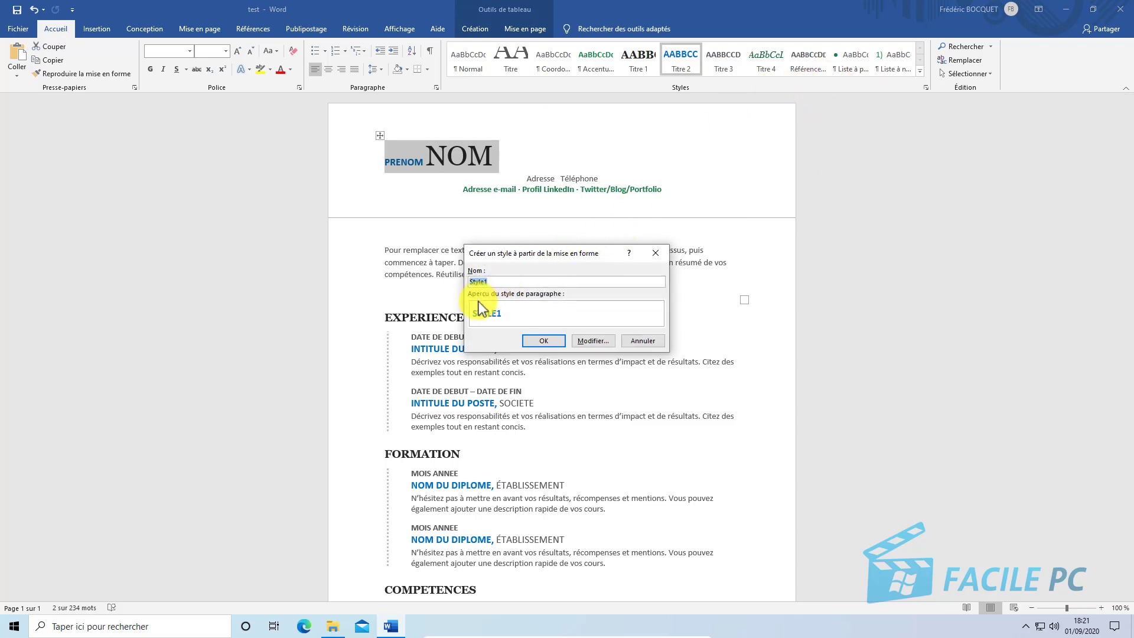
type("mon style perso")
left_click(596, 342)
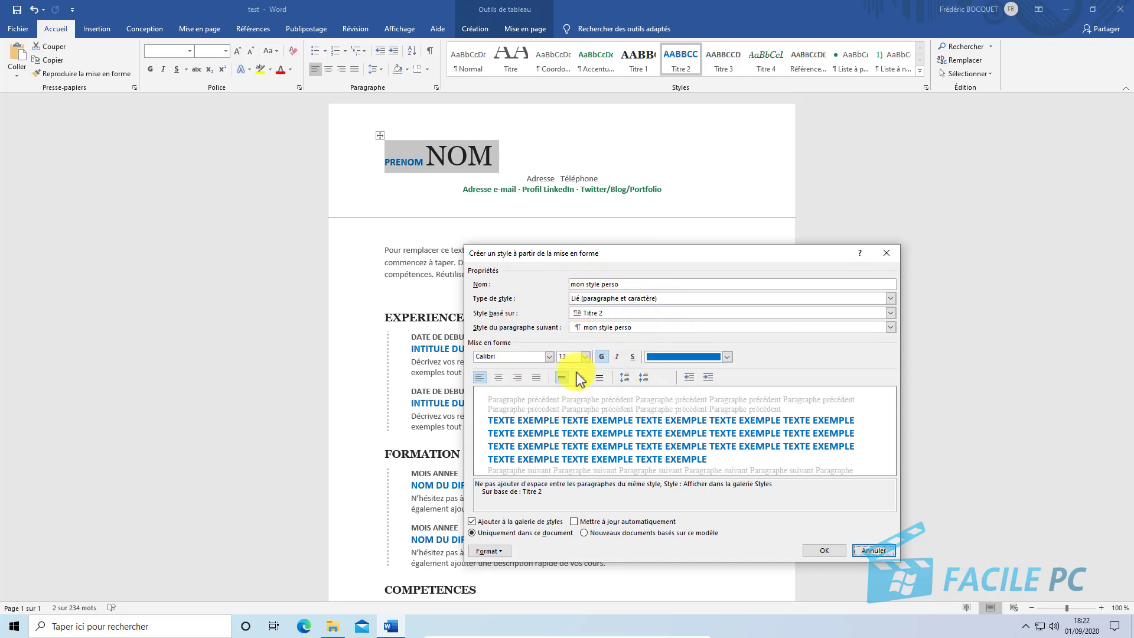
Format the new style as italic Arial Black, size 18, in the red Accent 3 theme colour, and save it
left_click(616, 357)
left_click(549, 356)
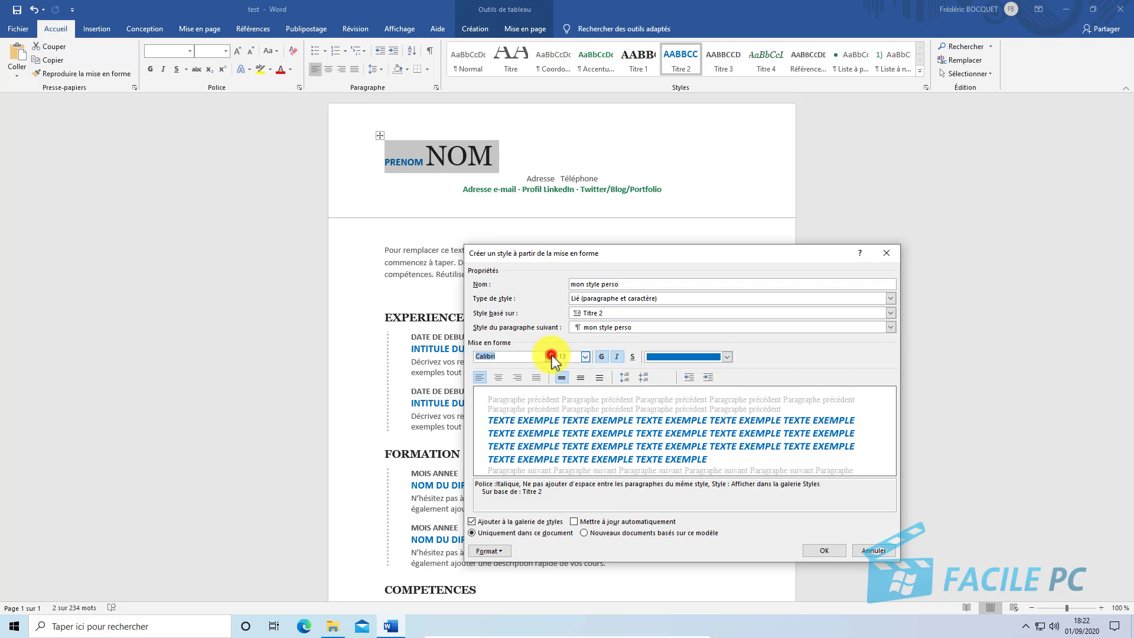
left_click(527, 452)
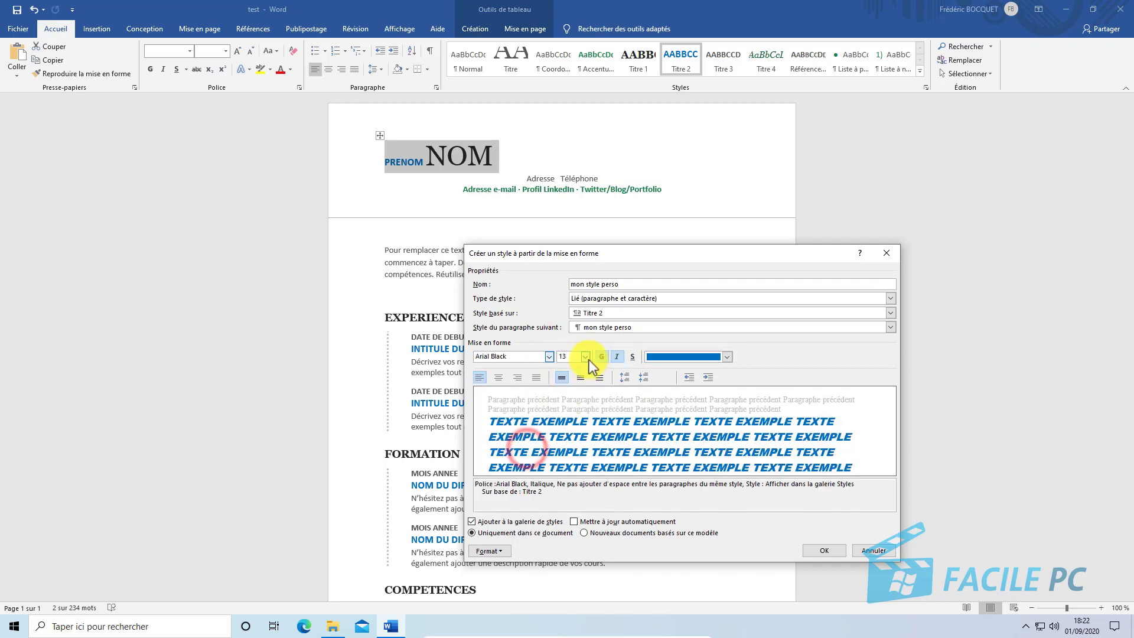
left_click(585, 357)
left_click(568, 420)
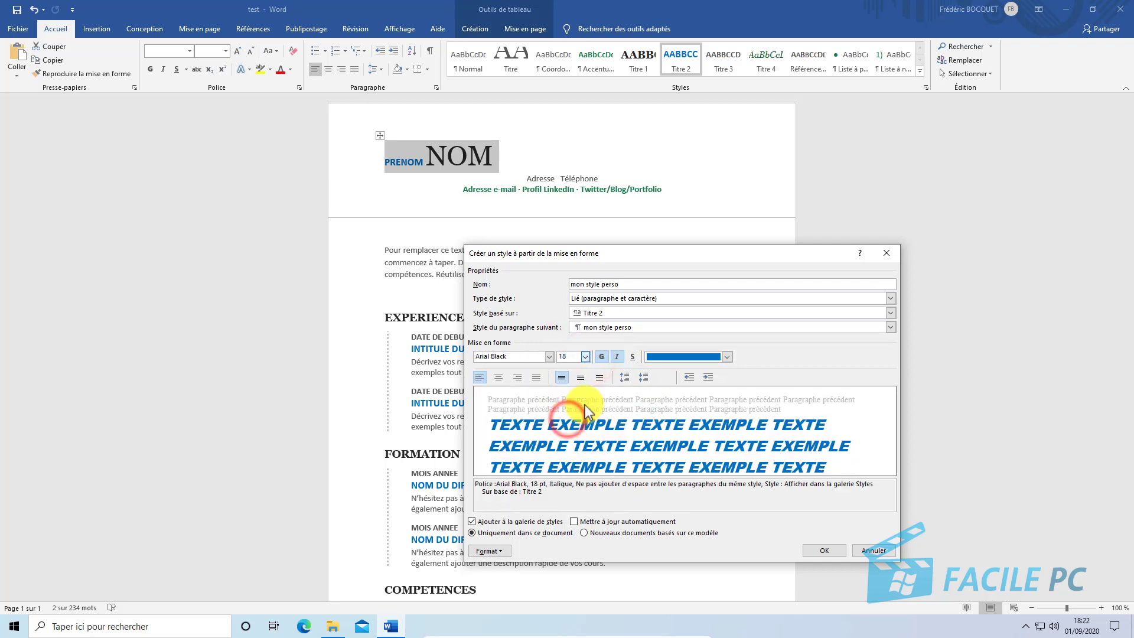
left_click(726, 357)
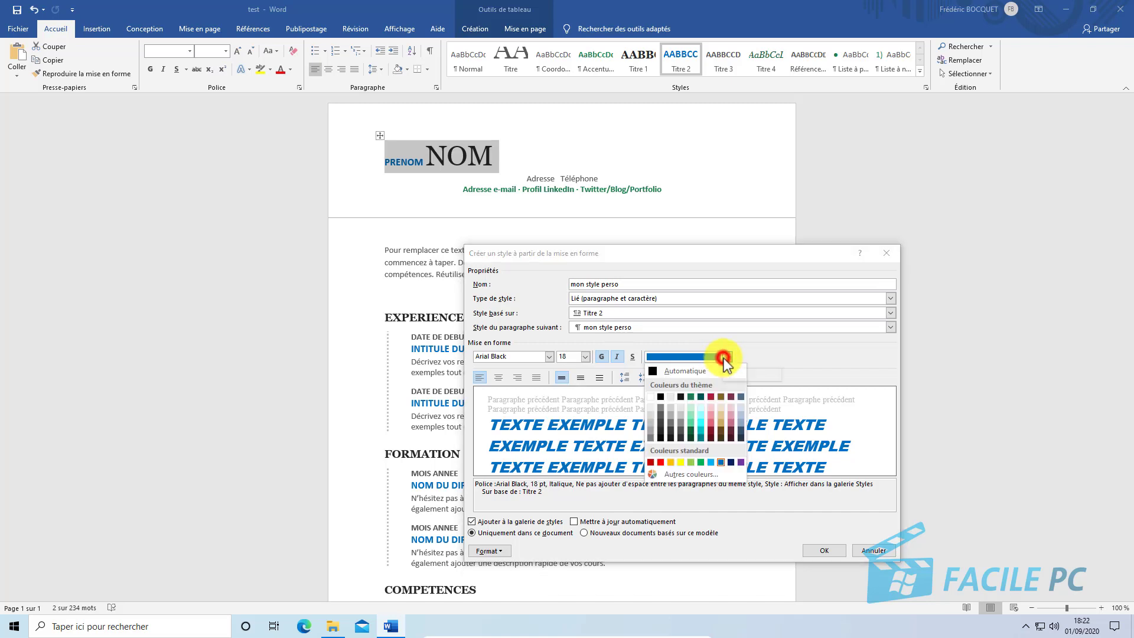
left_click(712, 396)
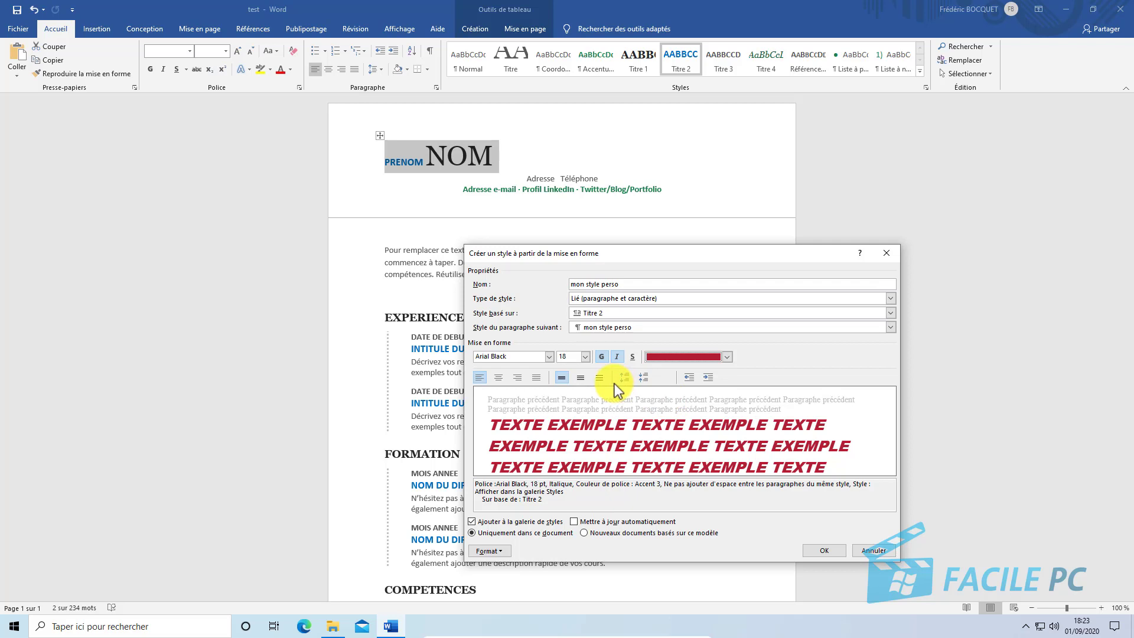
left_click(833, 553)
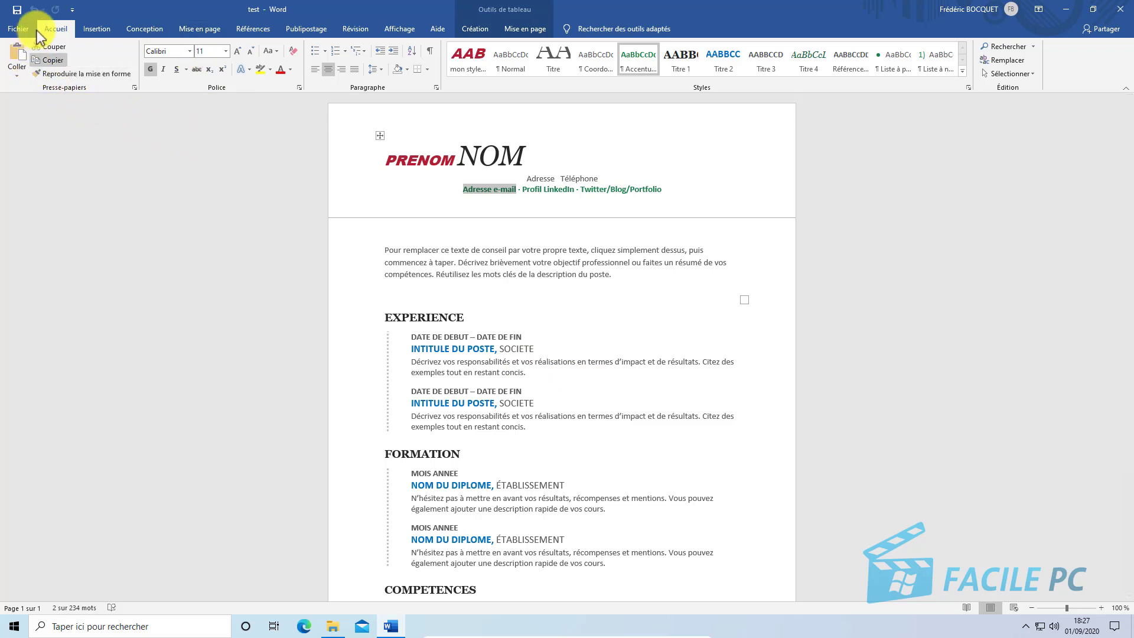
Examine the preset watermarks and the custom watermark settings for the résumé
left_click(143, 30)
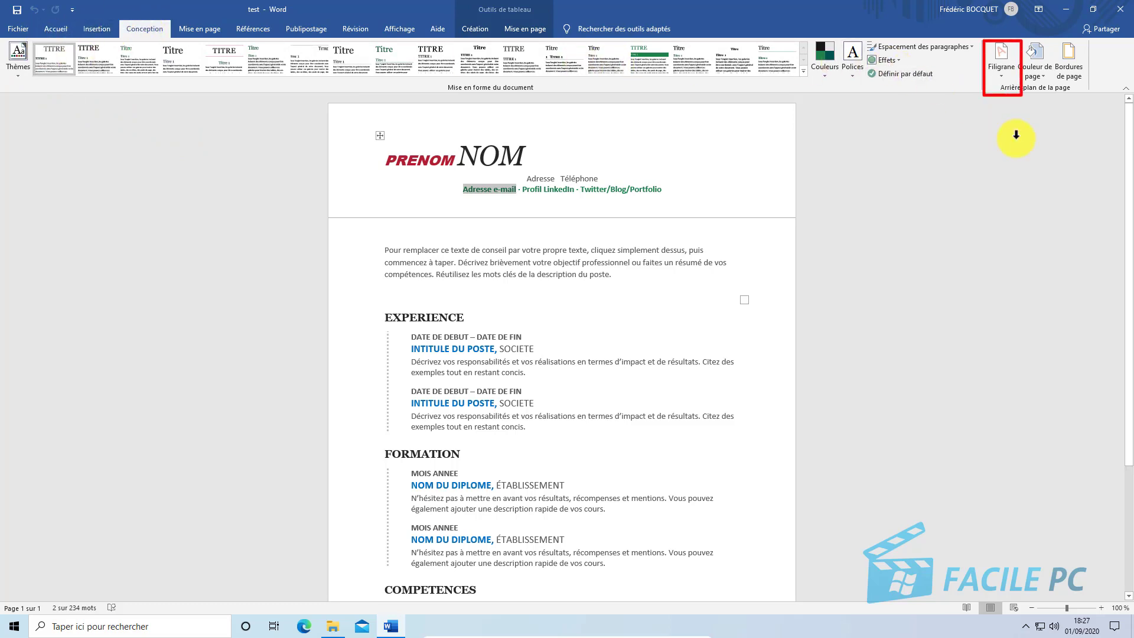
left_click(1002, 76)
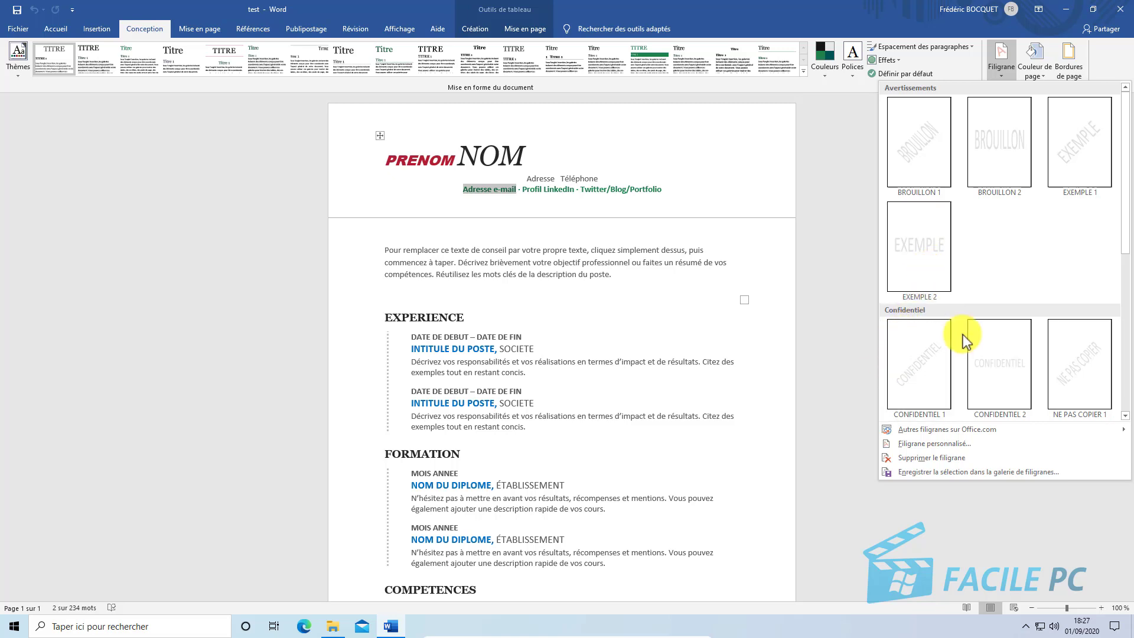
scroll(935, 285, "down", 3)
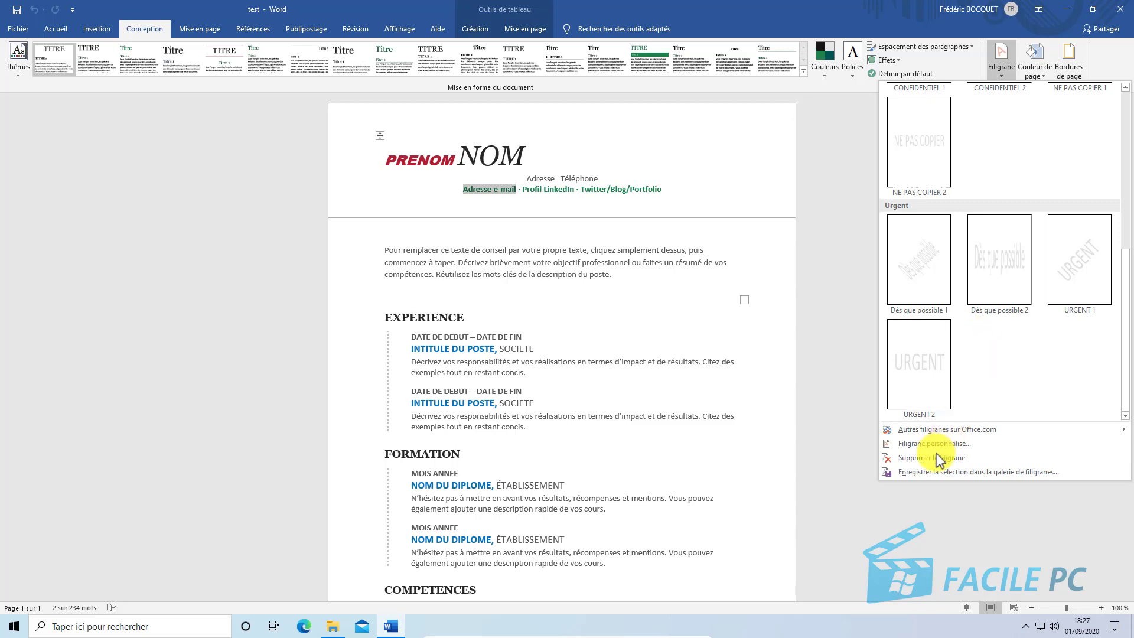
scroll(969, 425, "up", 3)
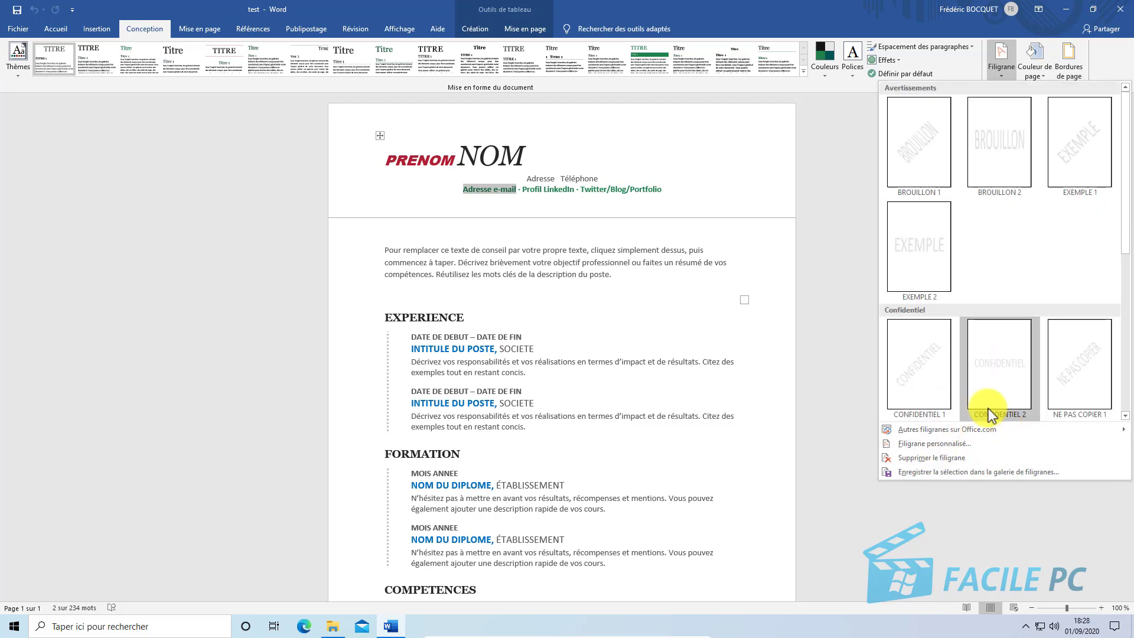
left_click(979, 444)
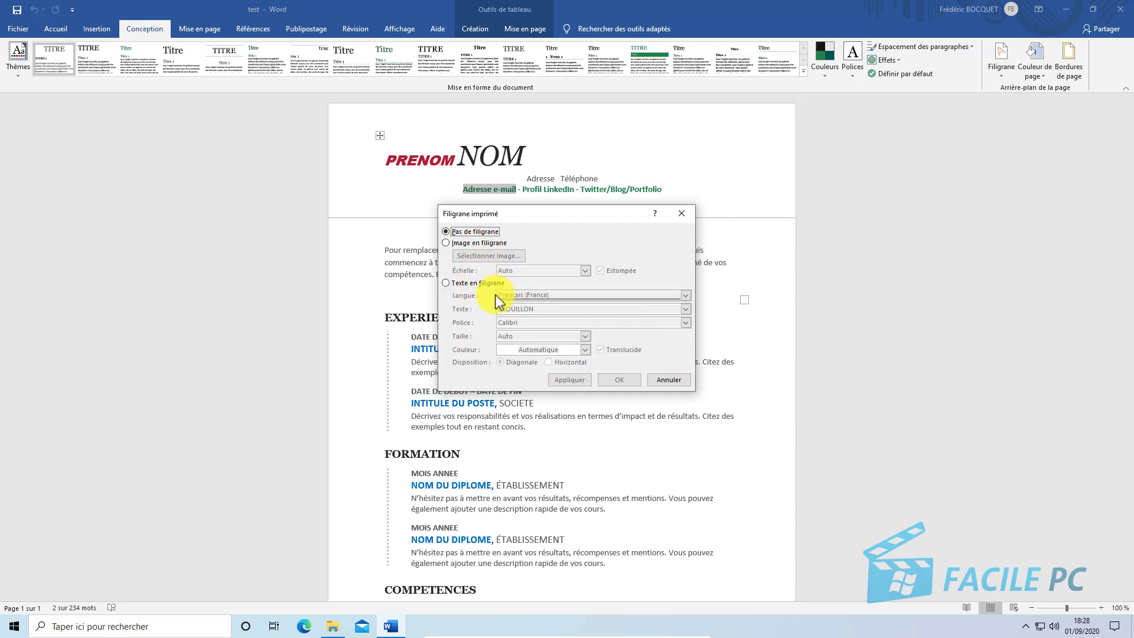
left_click(683, 214)
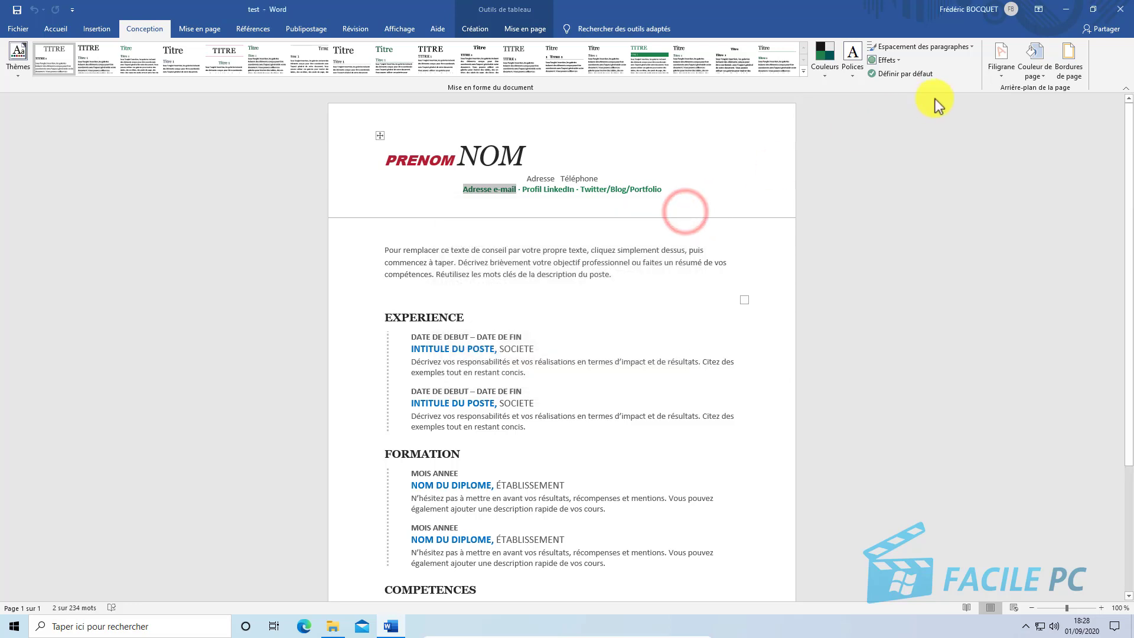
Try the BROUILLON 1 watermark on the résumé and undo it
left_click(1002, 76)
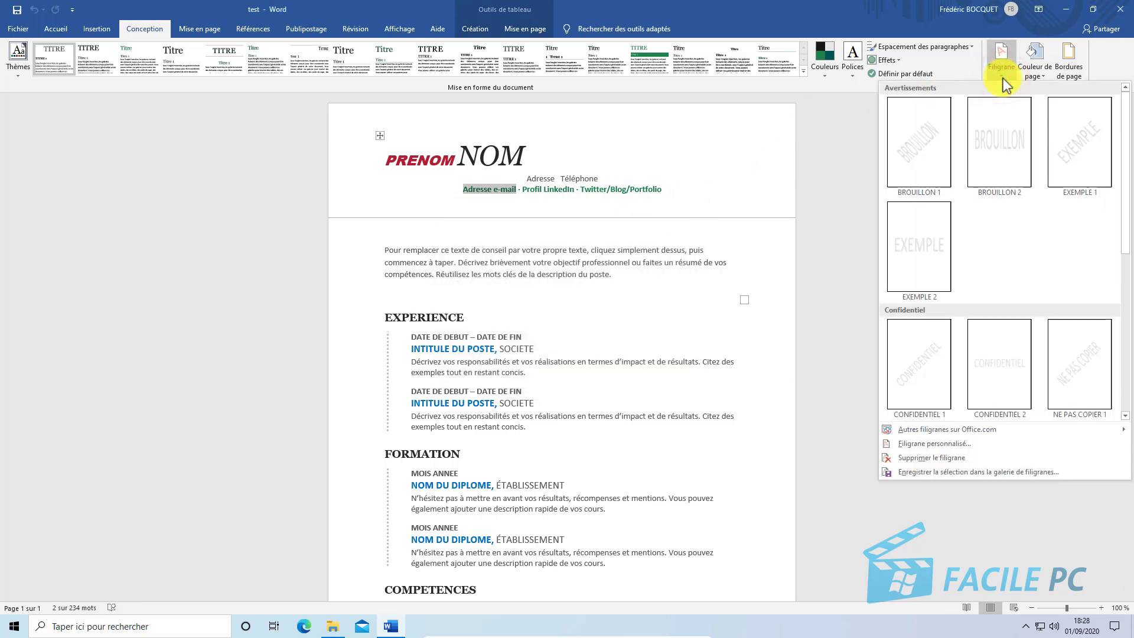
left_click(926, 154)
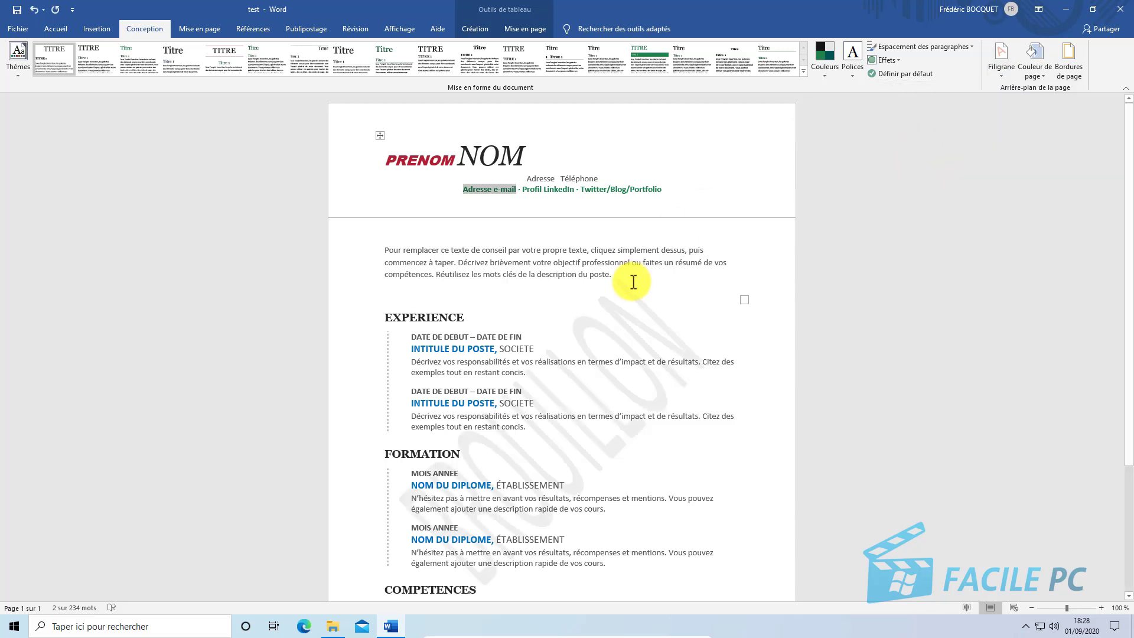
scroll(633, 283, "down", 2)
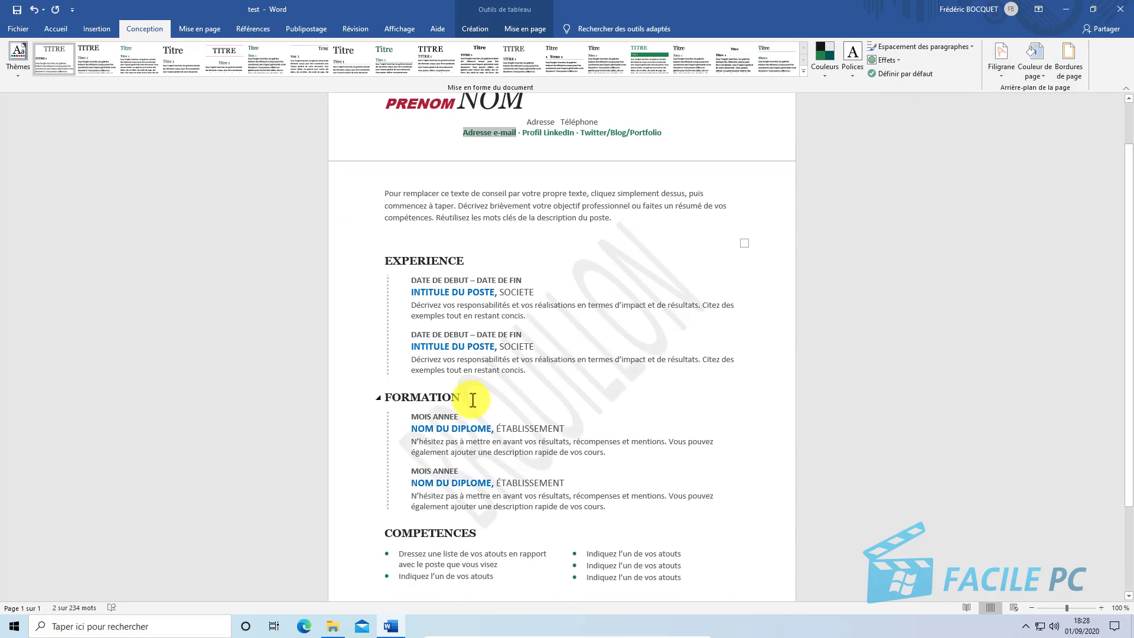
left_click(766, 296)
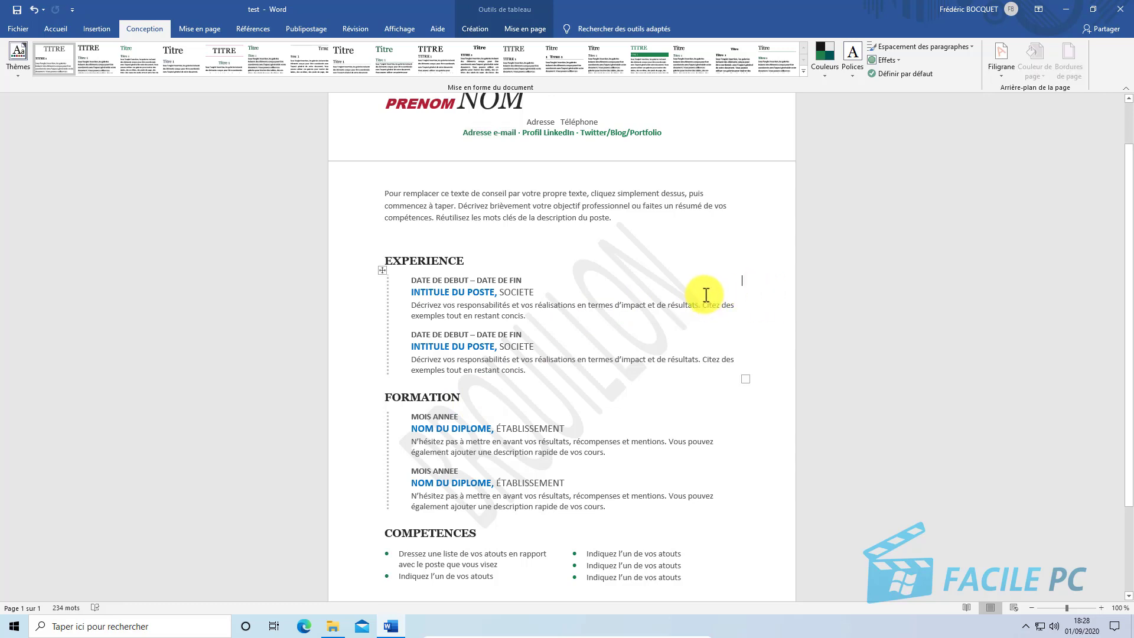
key("ctrl+z")
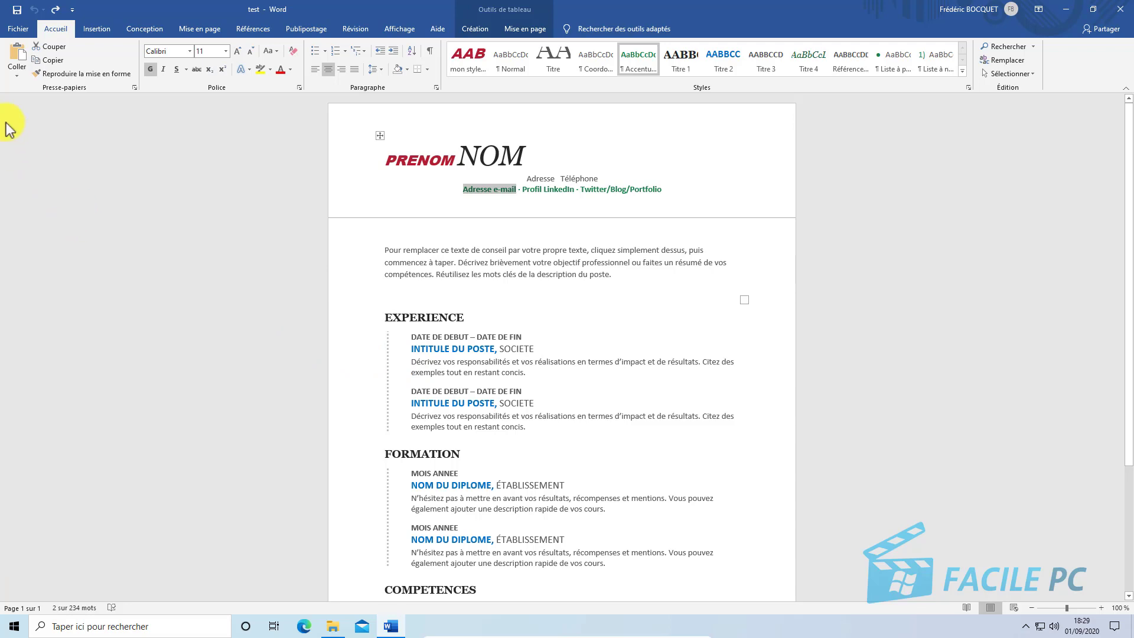
Save the résumé as a Word template (Modèle Word) named "modele cv" in the Modèles Office personnalisés folder
left_click(19, 26)
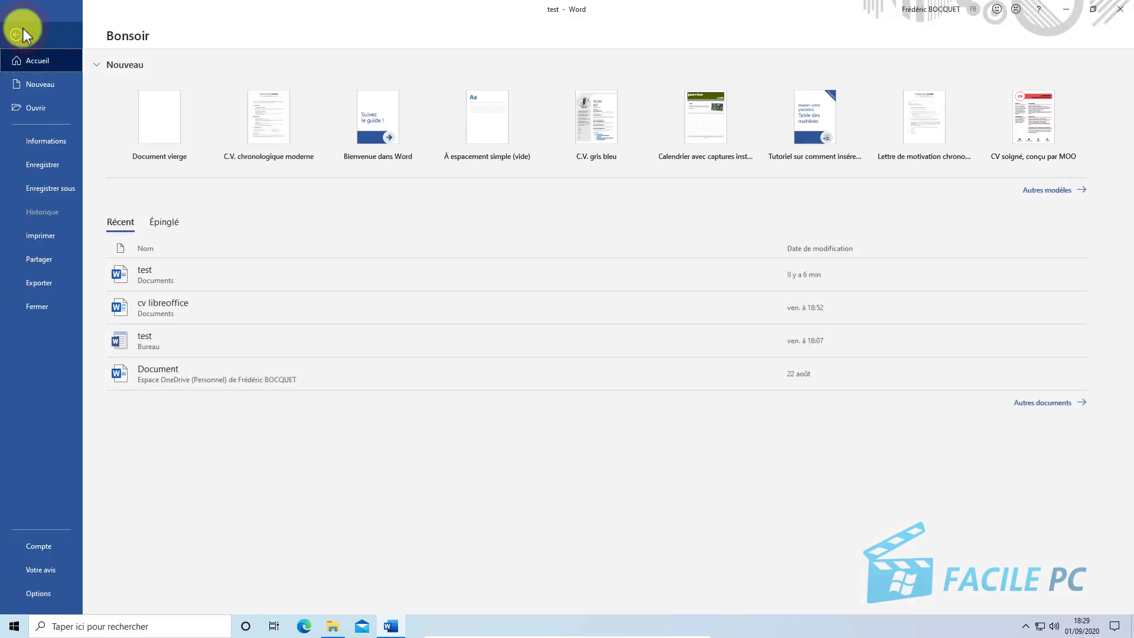
left_click(38, 189)
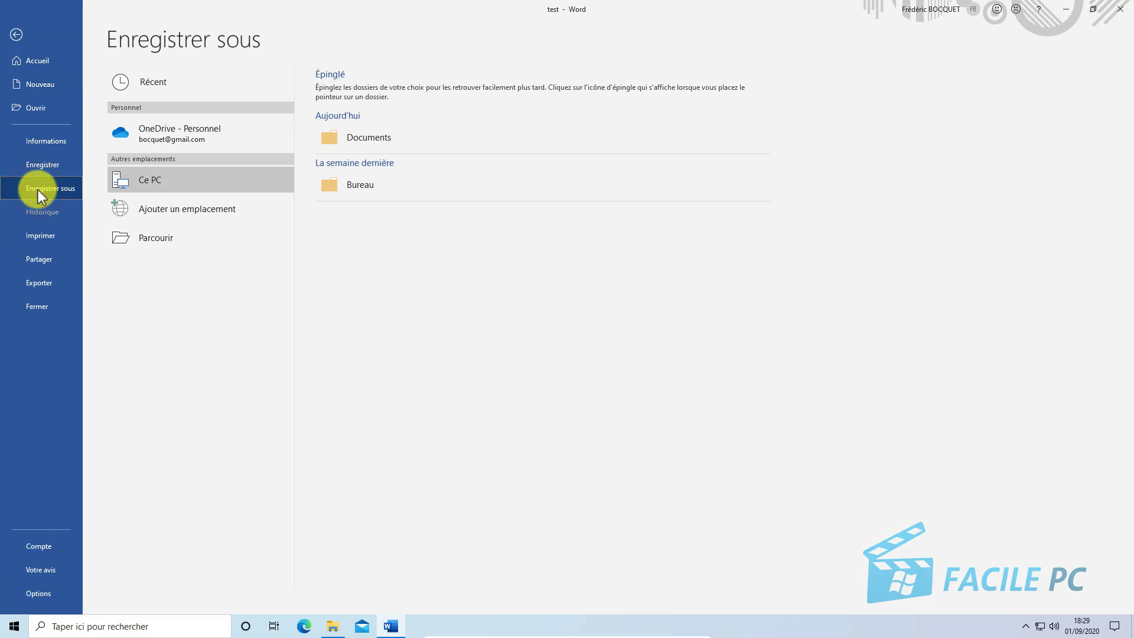
left_click(132, 243)
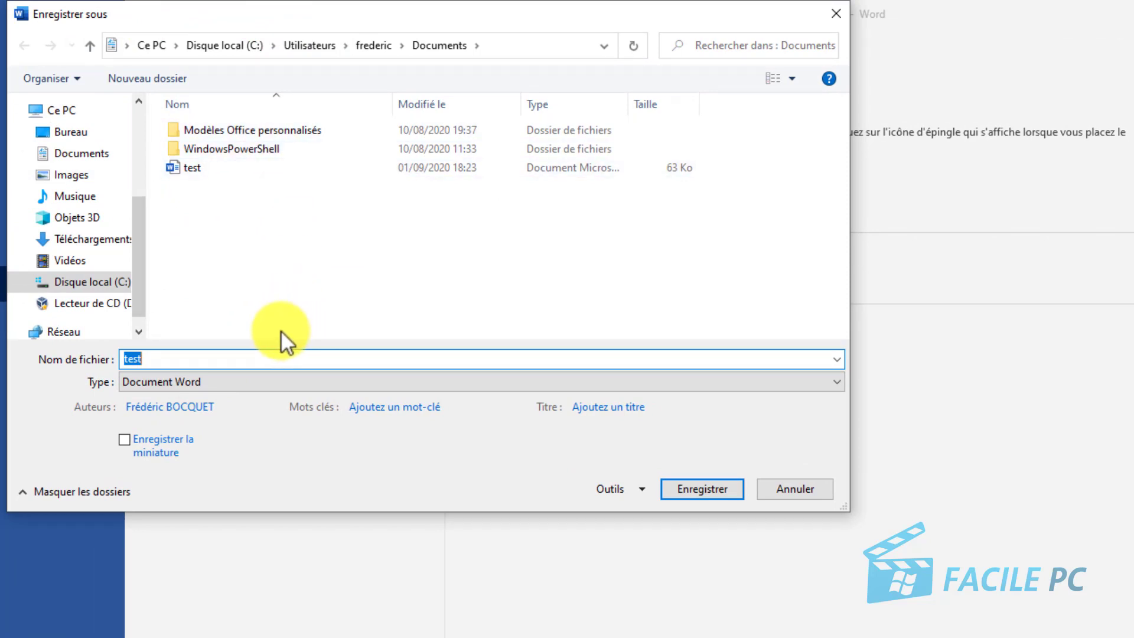
type("modele cv")
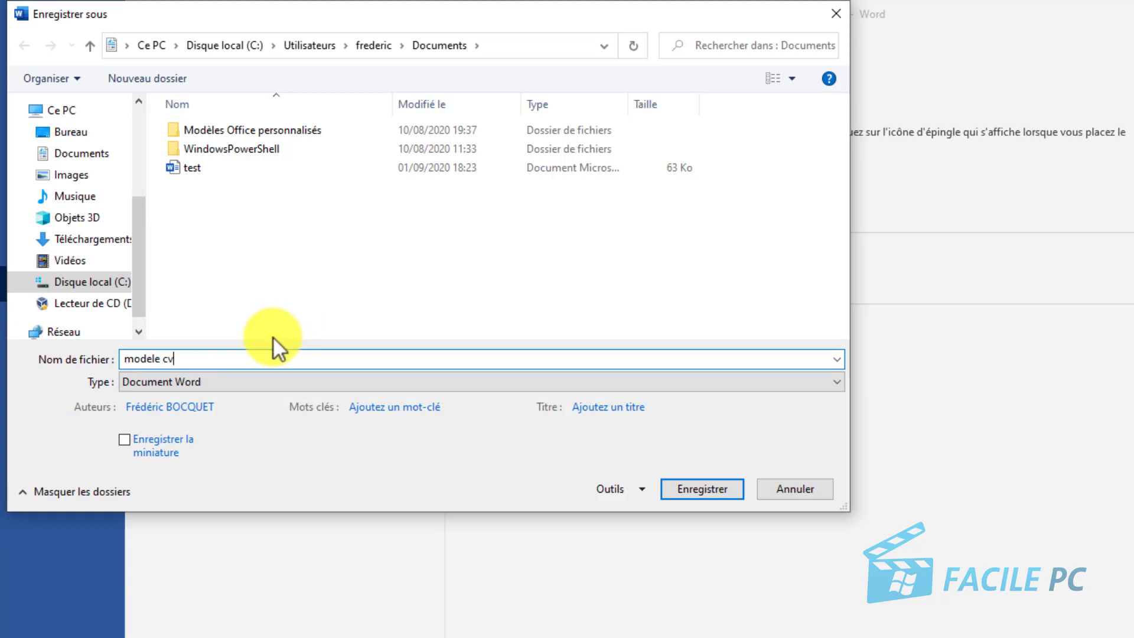
left_click(276, 375)
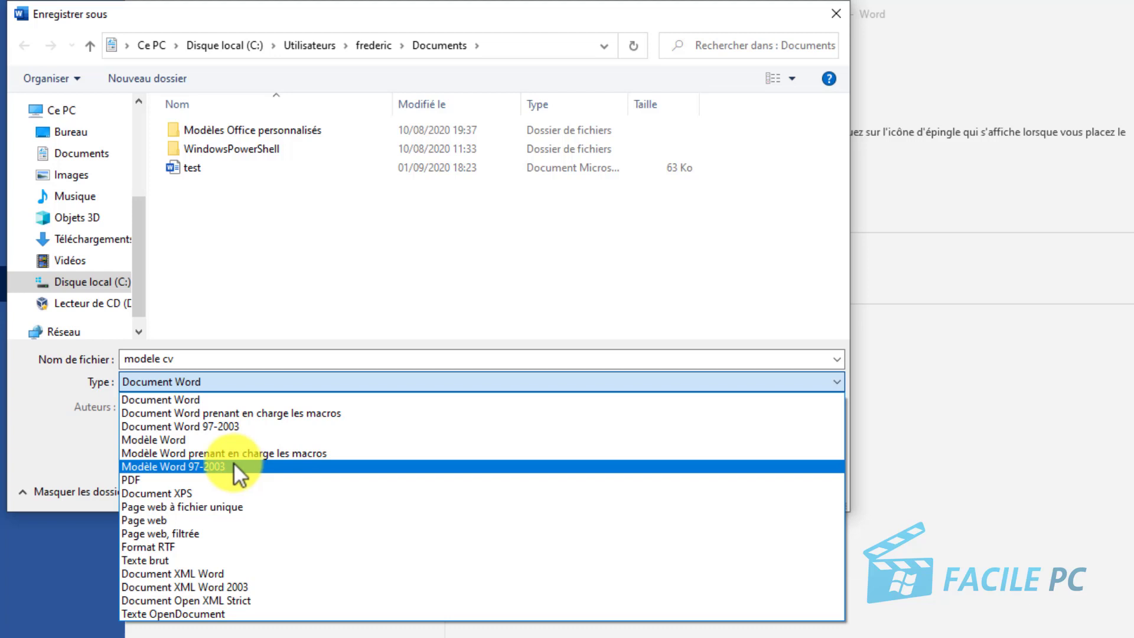
left_click(188, 439)
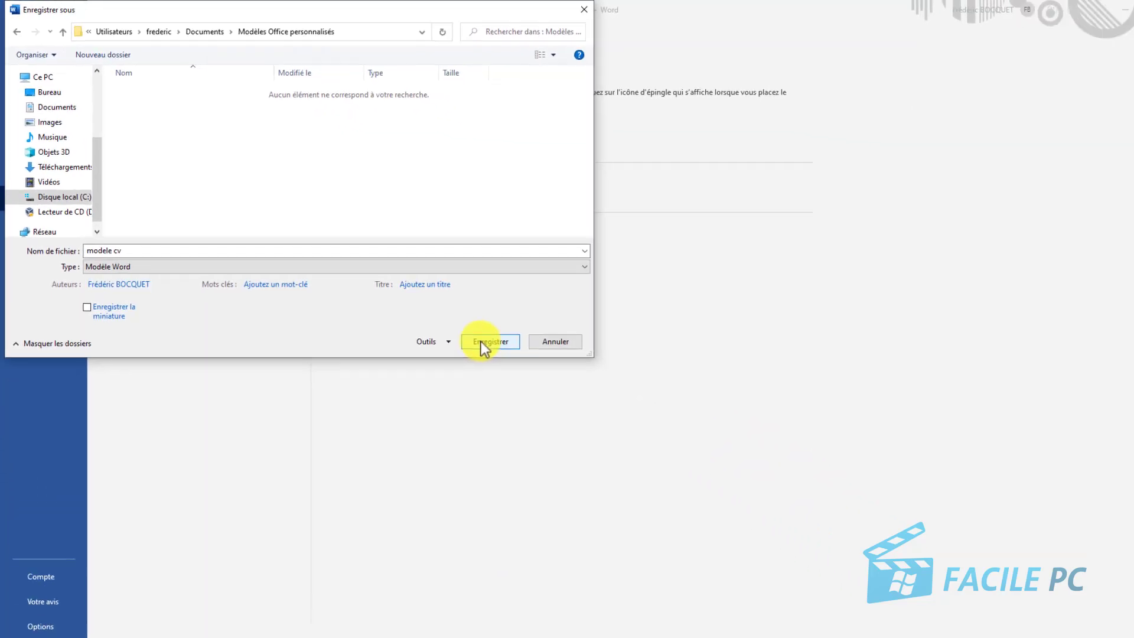
left_click(455, 324)
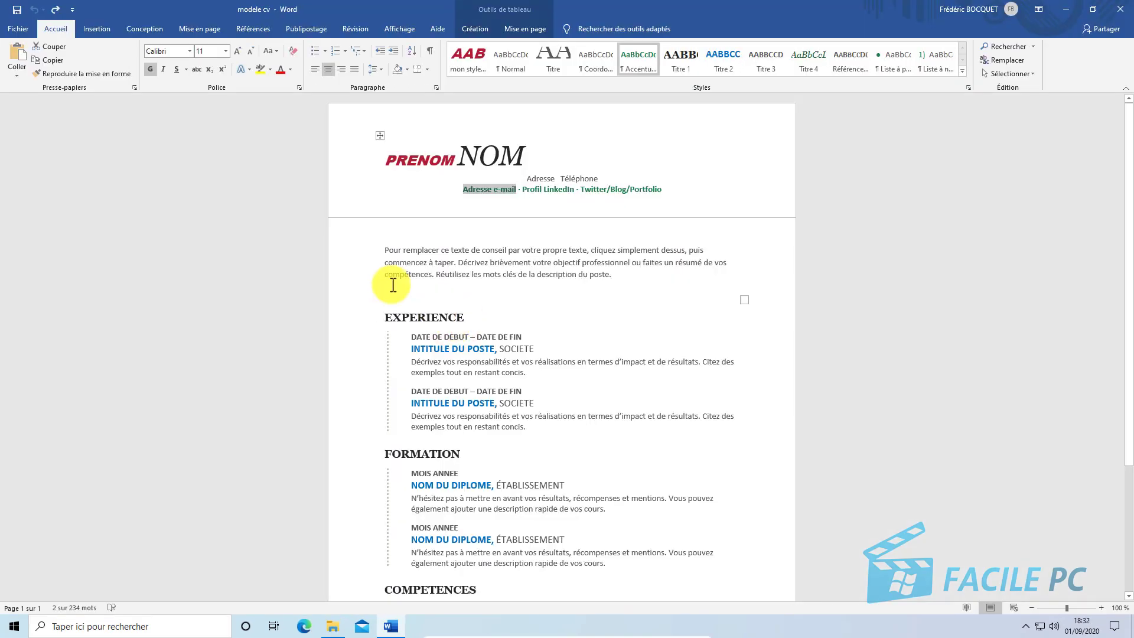
Create a new document from the personal template "modele cv"
left_click(17, 29)
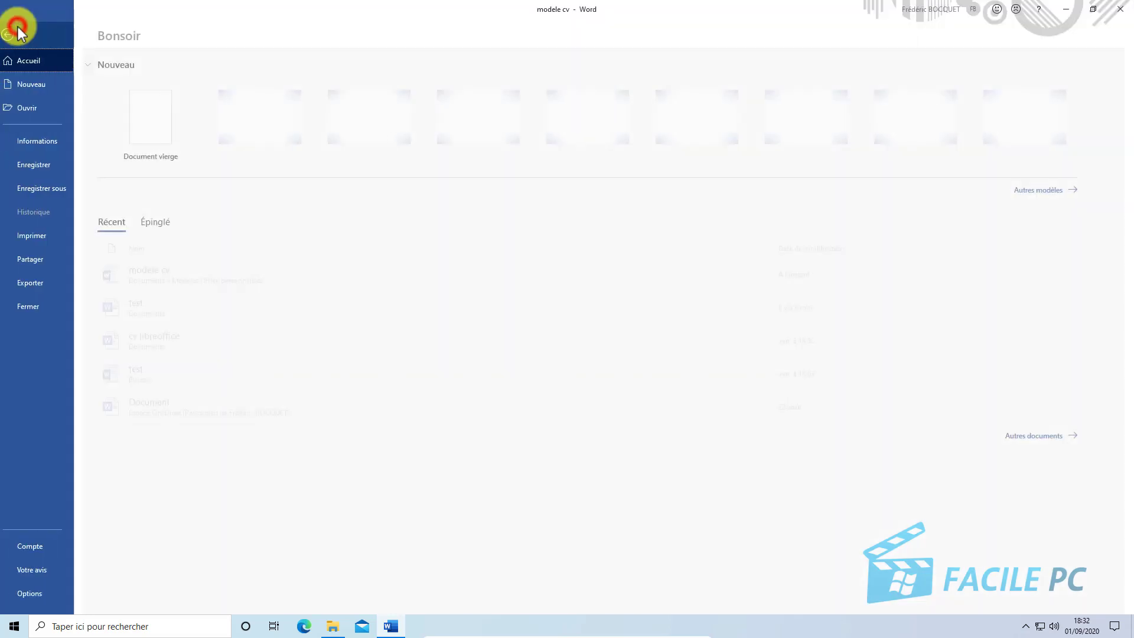
left_click(34, 86)
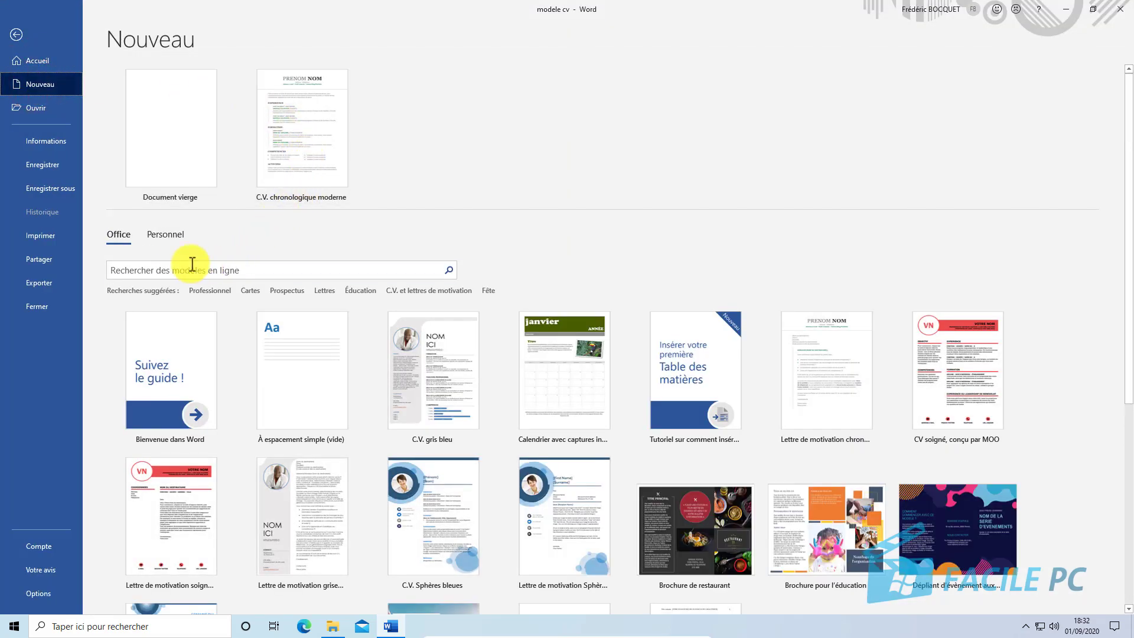
left_click(164, 234)
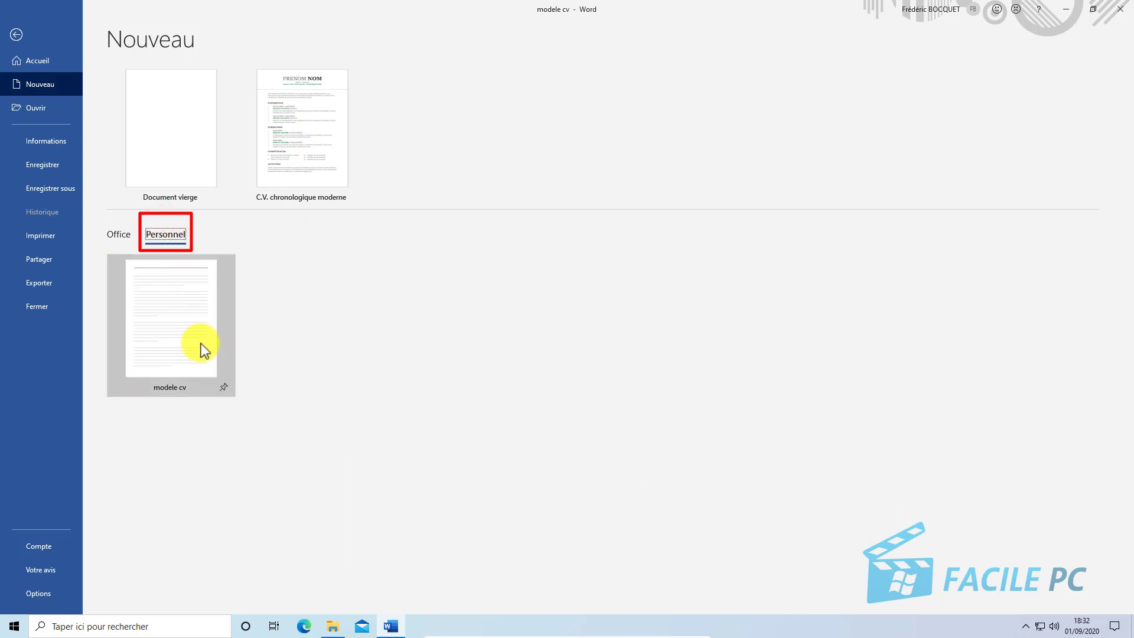
left_click(182, 339)
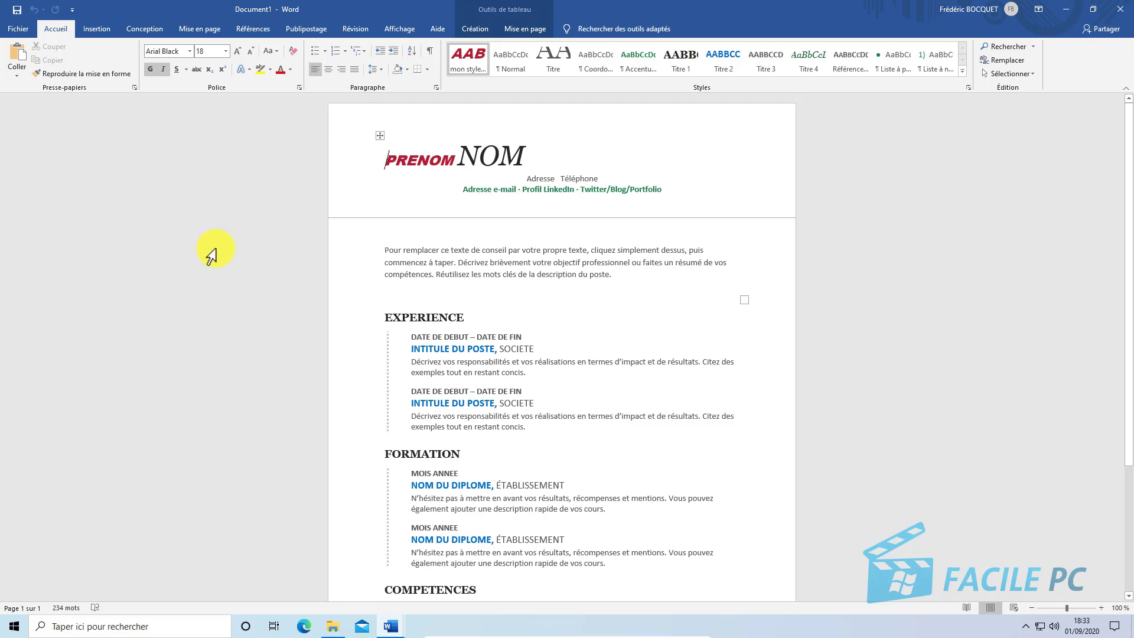
Set the AutoRecover interval to 5 minutes and keep Document Word (*.docx) as the default save format in the Word options
left_click(14, 31)
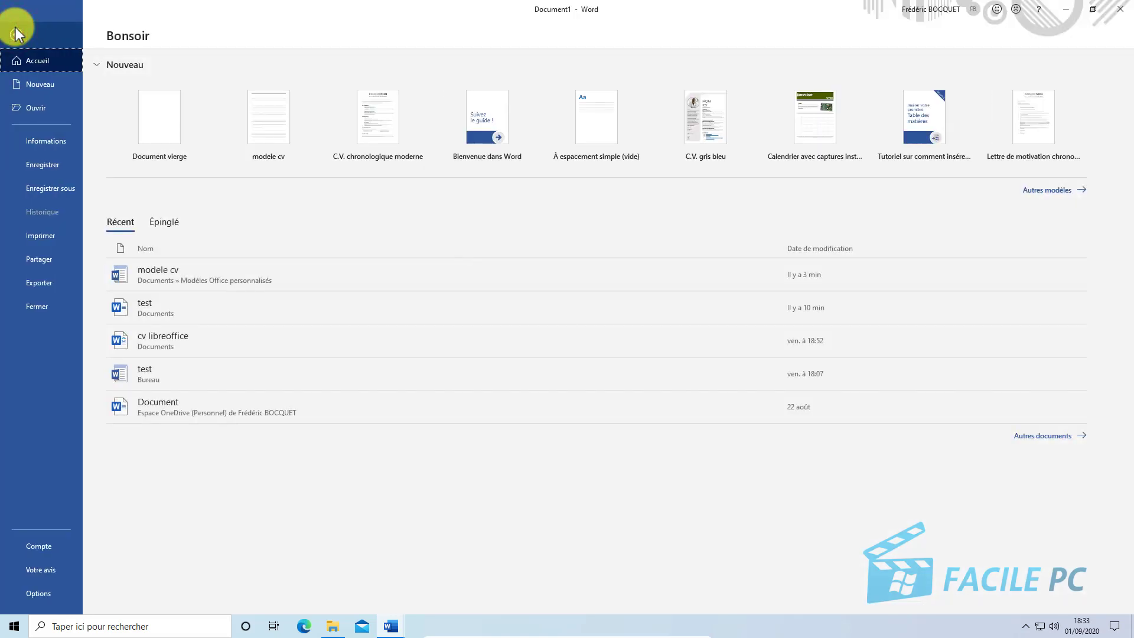
left_click(36, 595)
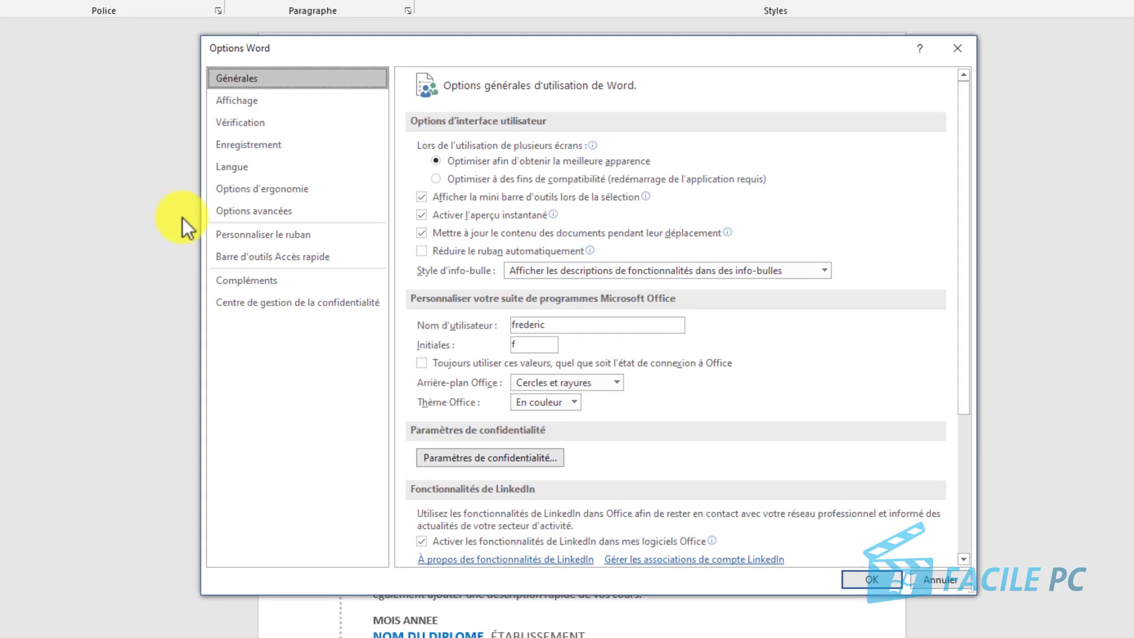
left_click(251, 144)
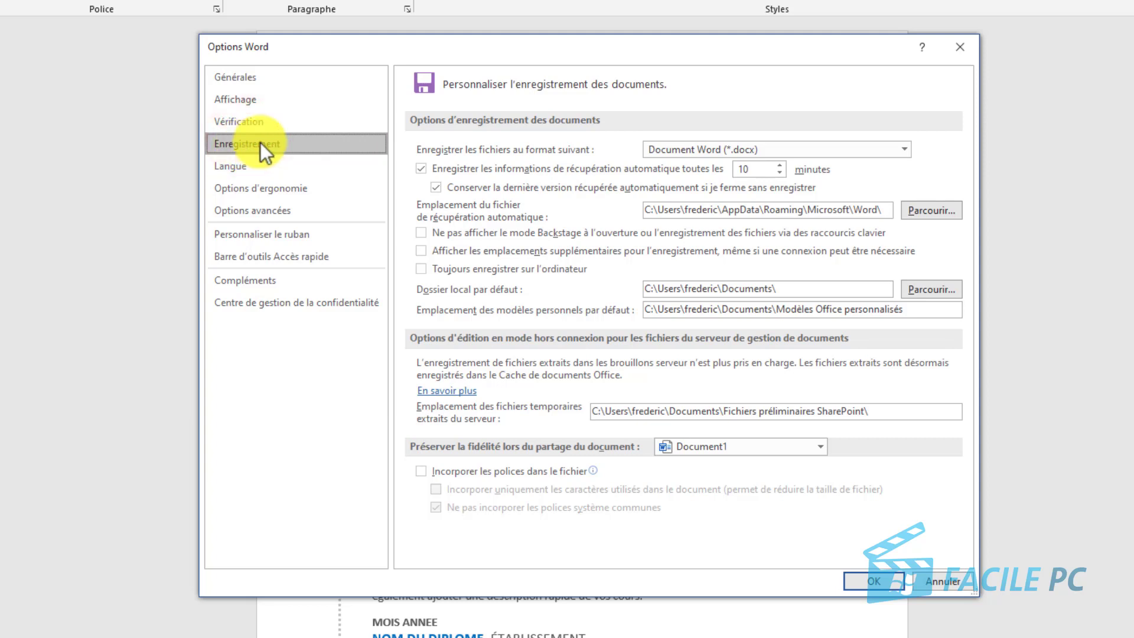
left_click(777, 171)
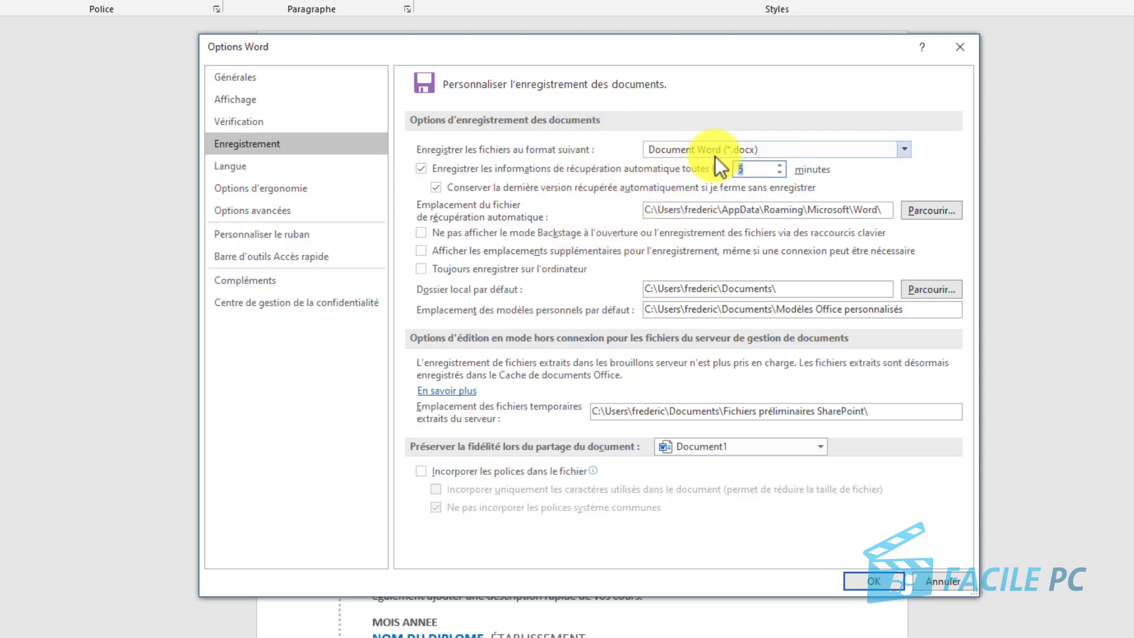
left_click(787, 146)
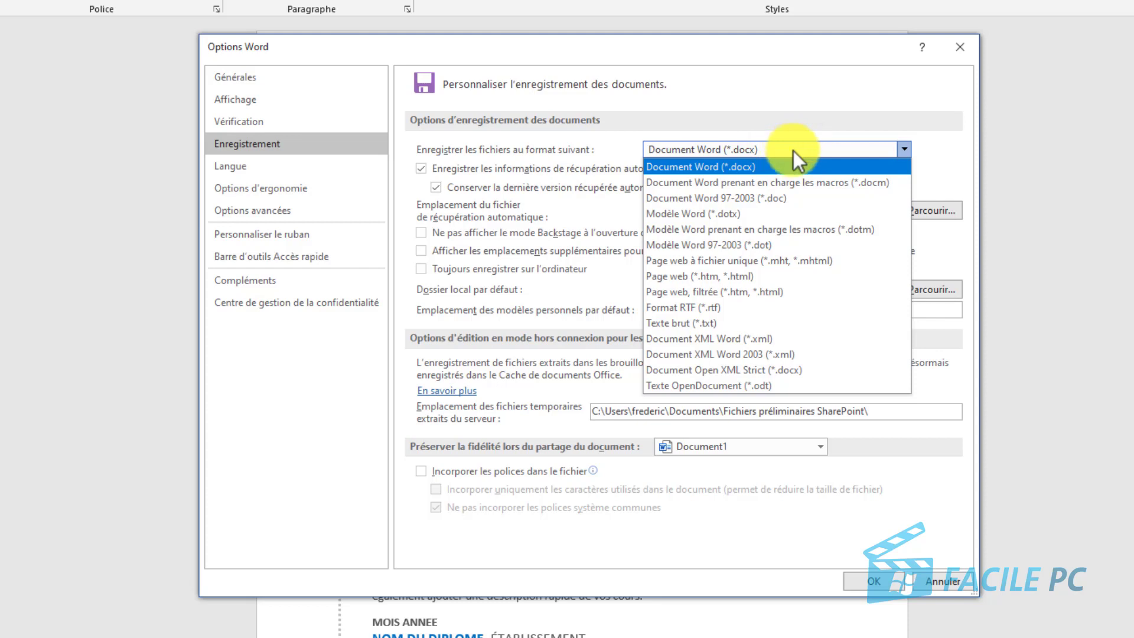
left_click(722, 167)
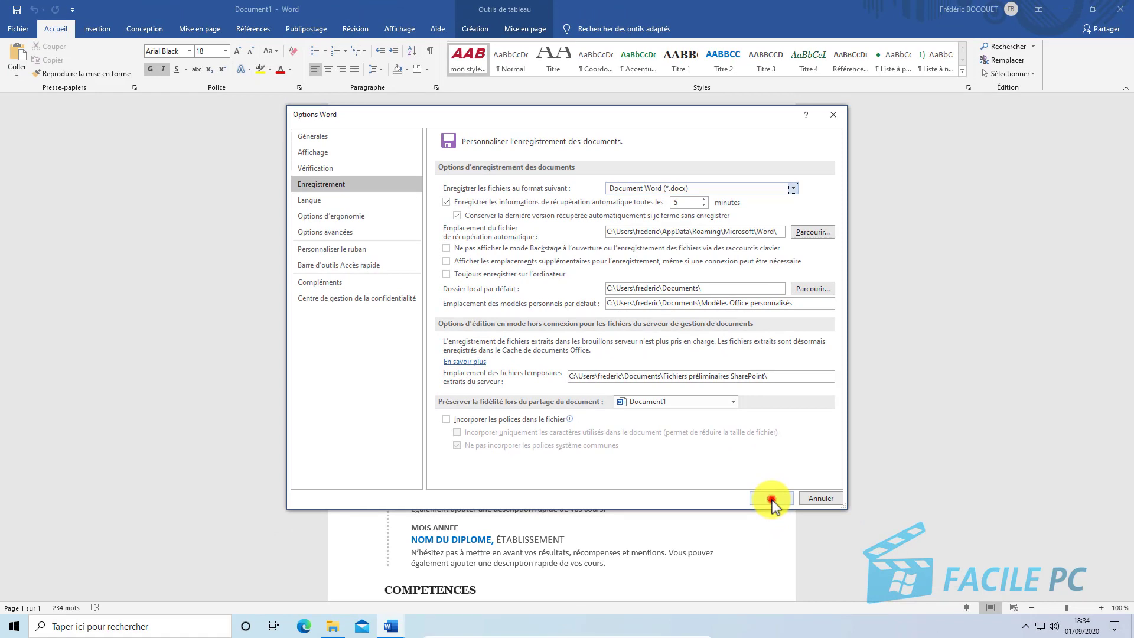
left_click(771, 499)
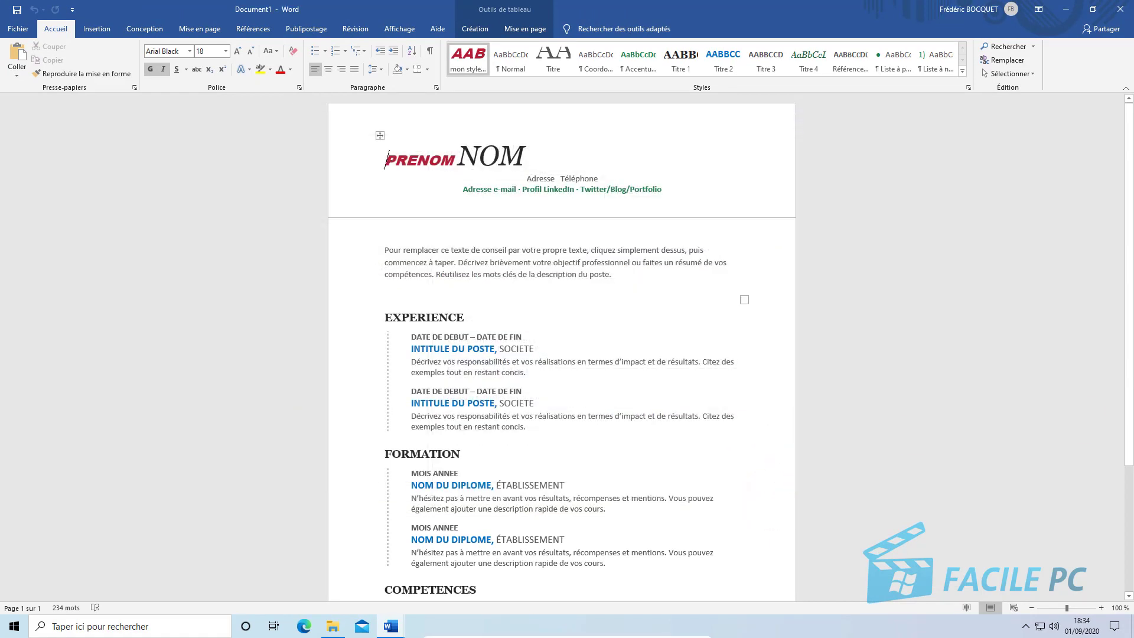